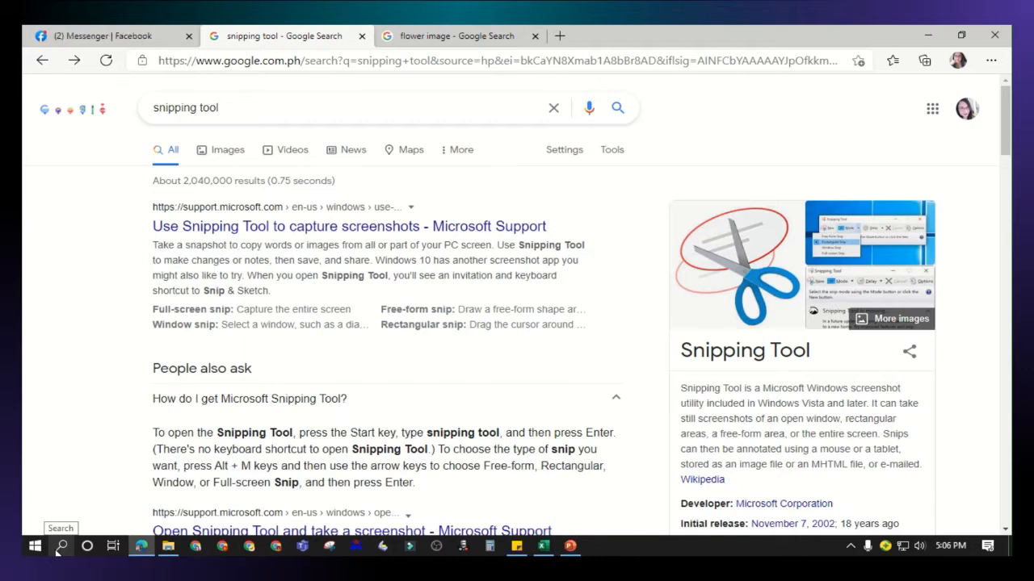
Search Windows for "snipping tool", open the Snipping Tool app and move its window slightly higher over the search results page.
click(58, 550)
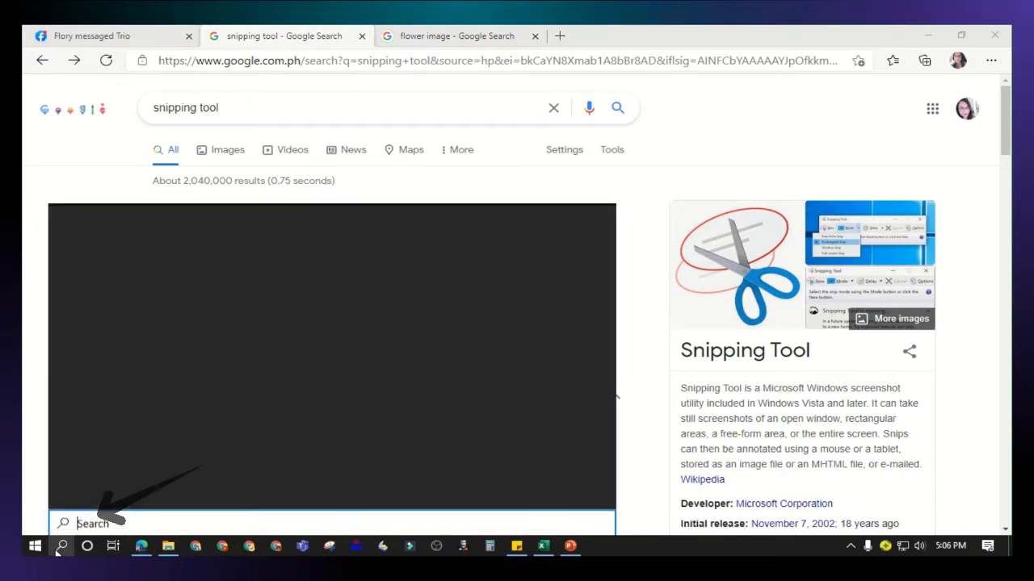
text(sni)
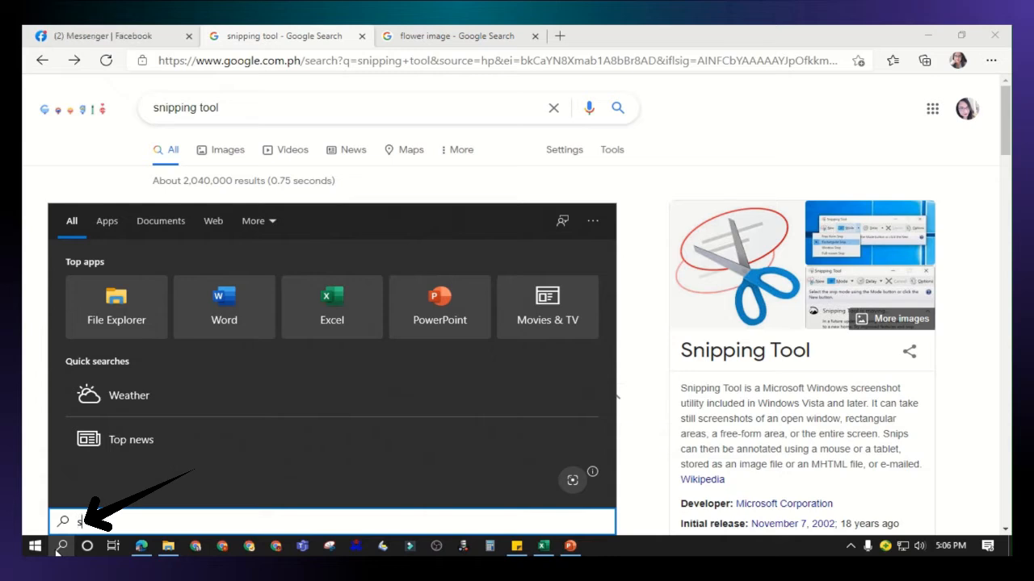
text(pping tool)
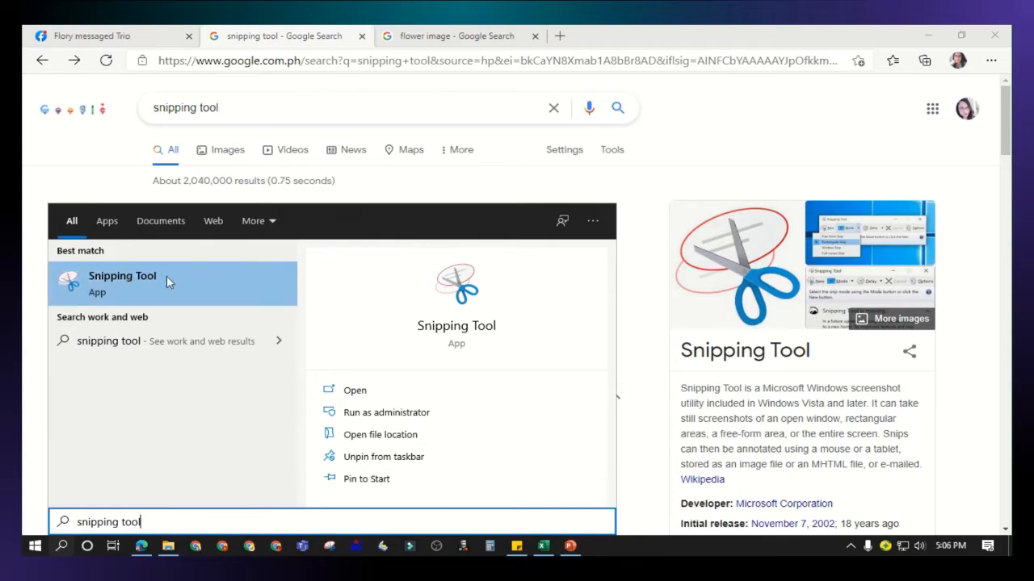
click(183, 296)
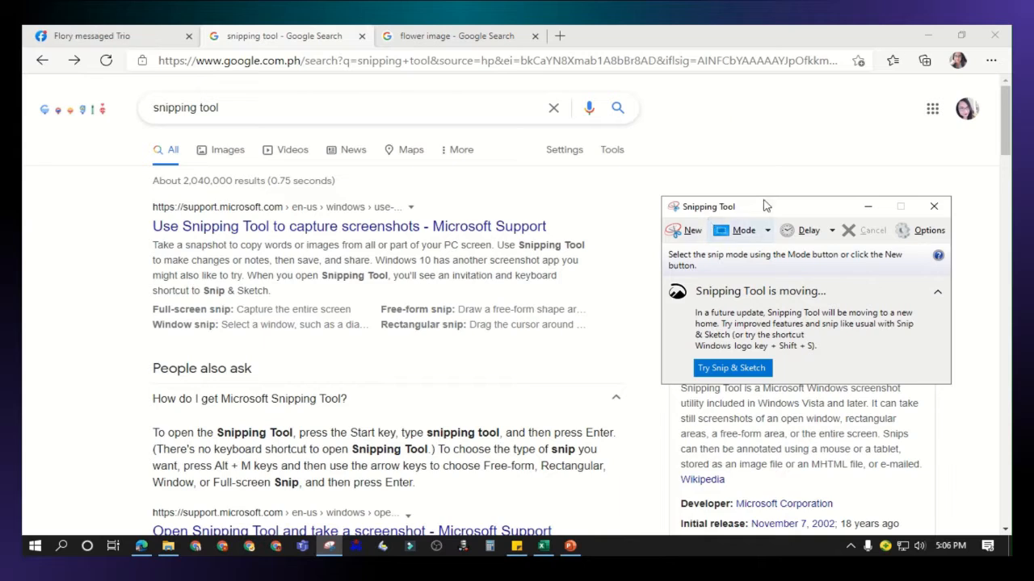
drag(775, 215, 818, 182)
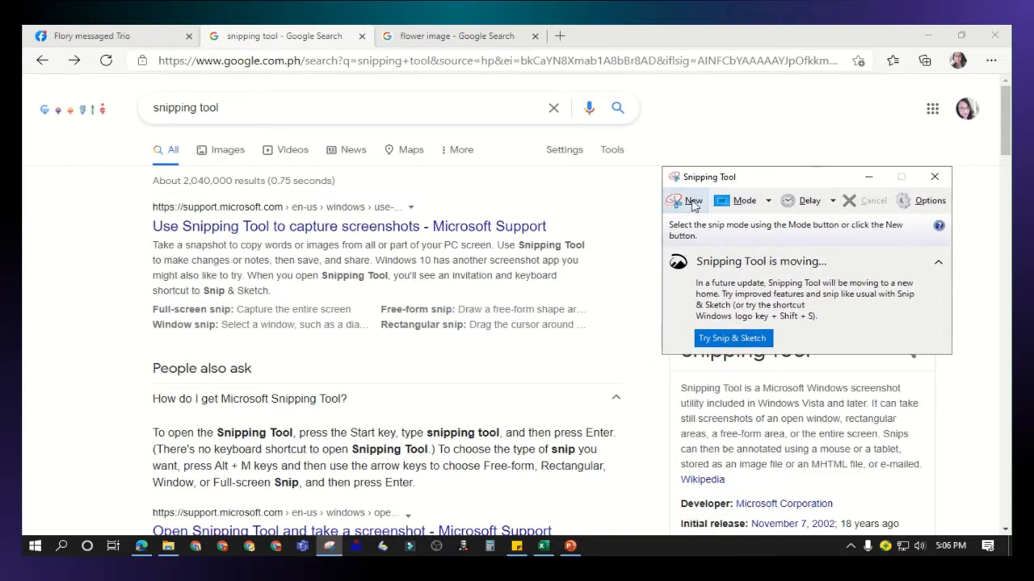
Capture the "Use Snipping Tool to capture screenshots - Microsoft Support" result title with a Free-form Snip drawn around it.
click(768, 202)
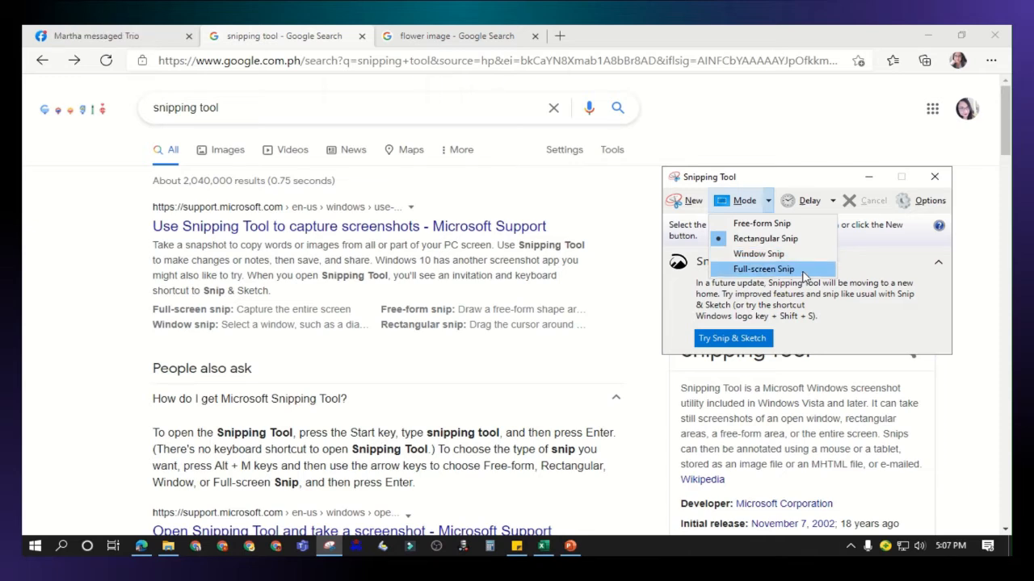
click(811, 177)
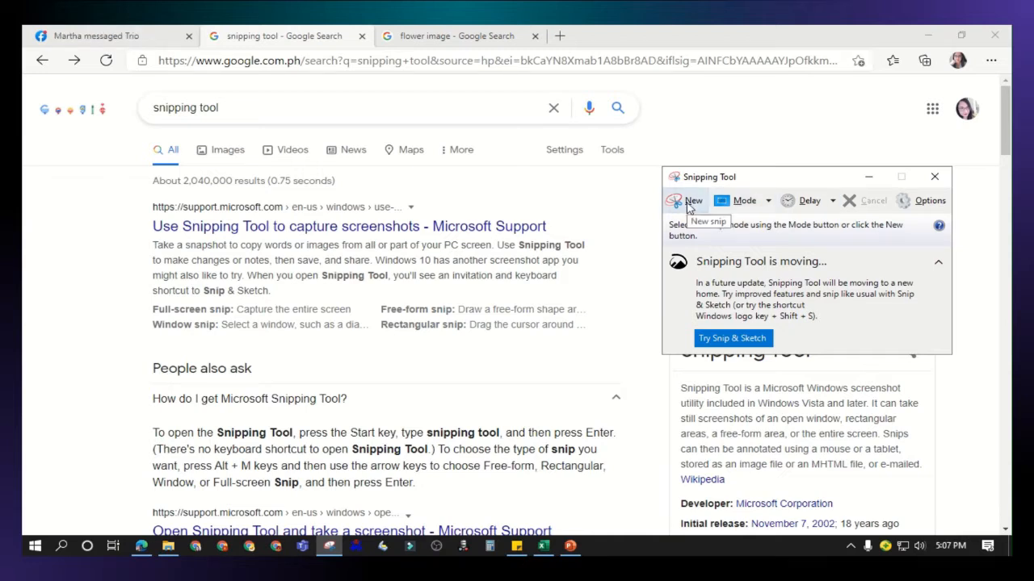
click(769, 201)
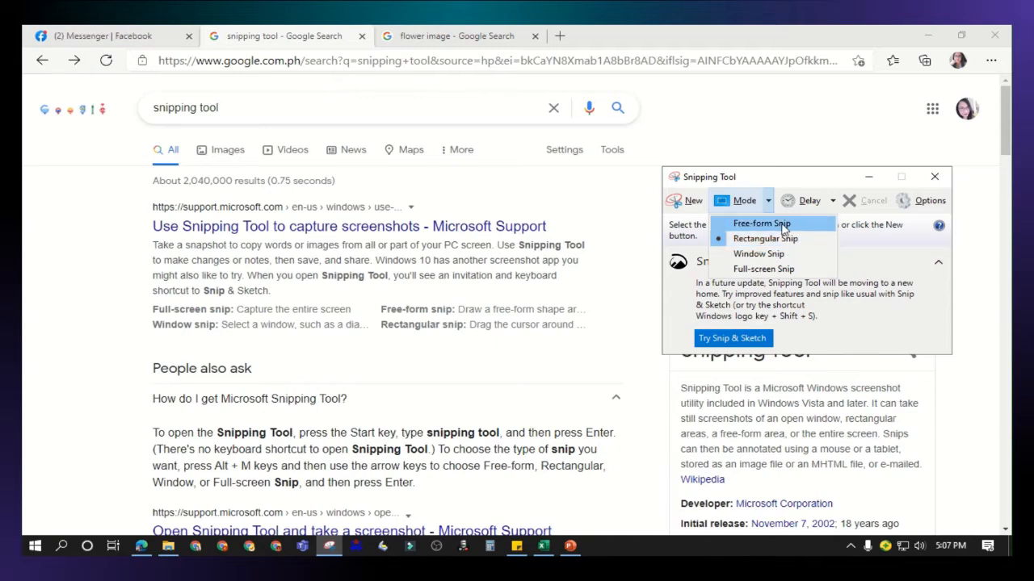
click(782, 229)
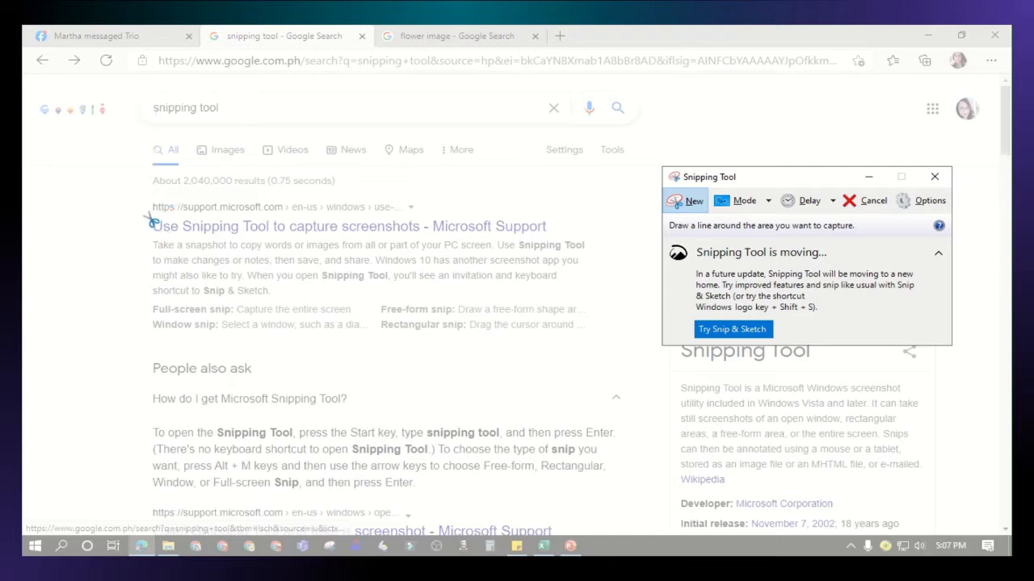
mouse_move(152, 220)
mouse_down()
mouse_move(440, 208)
mouse_move(547, 222)
mouse_move(556, 236)
mouse_move(446, 247)
mouse_move(149, 239)
mouse_move(151, 213)
mouse_up()
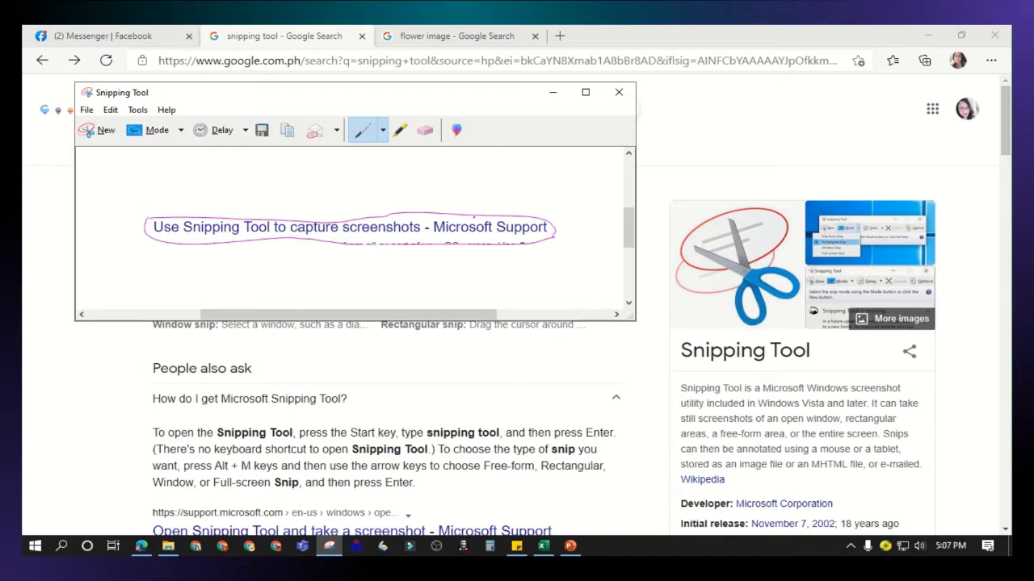
Take a new Rectangular Snip around the whole first search result, from its web address to the snip type descriptions.
click(181, 130)
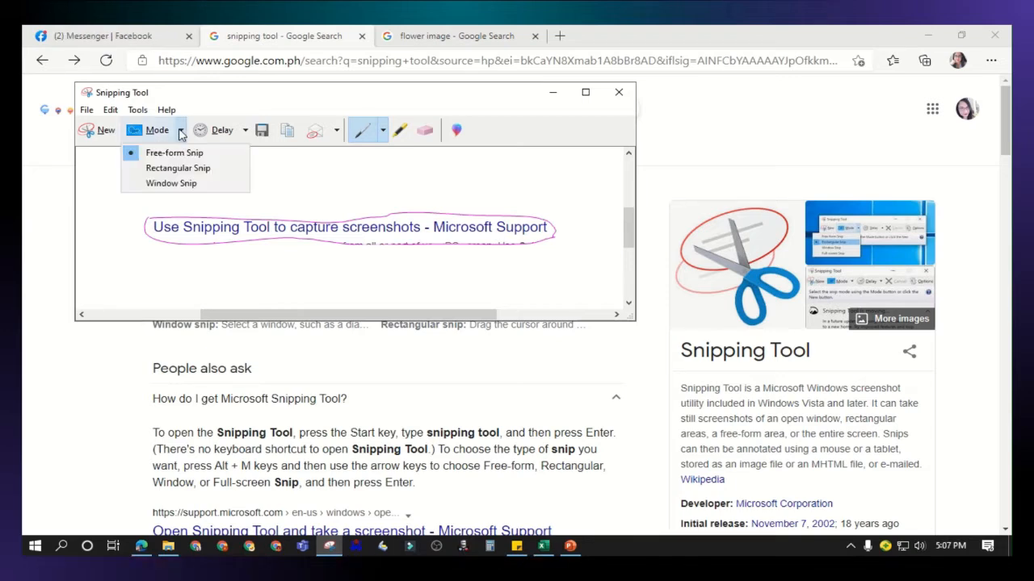
click(192, 168)
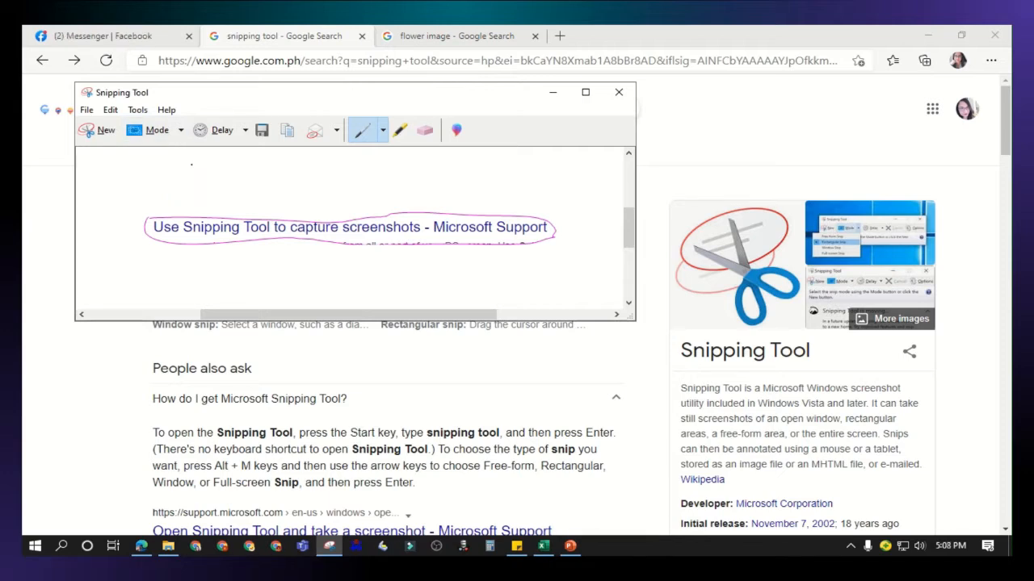
click(102, 131)
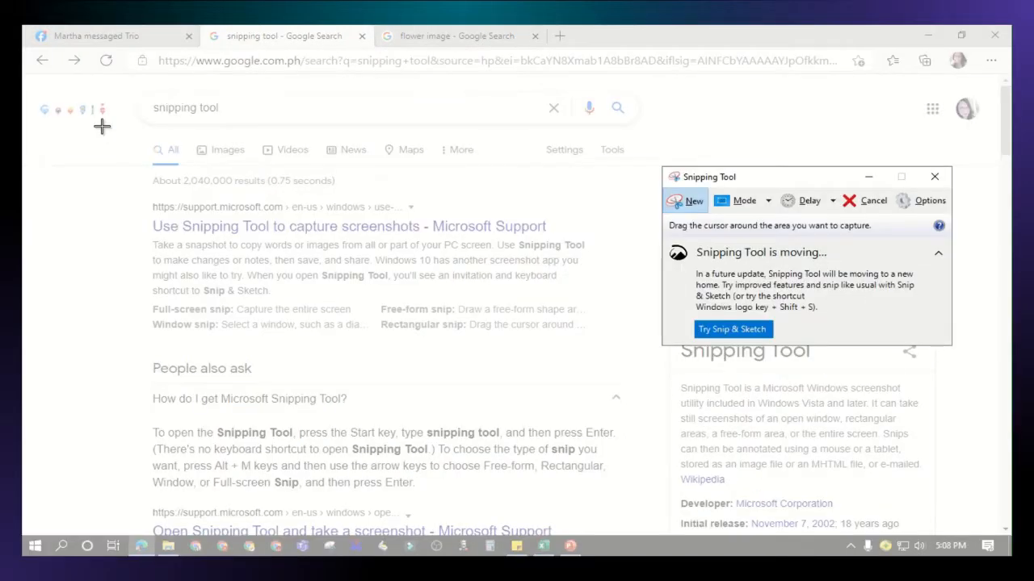
click(768, 201)
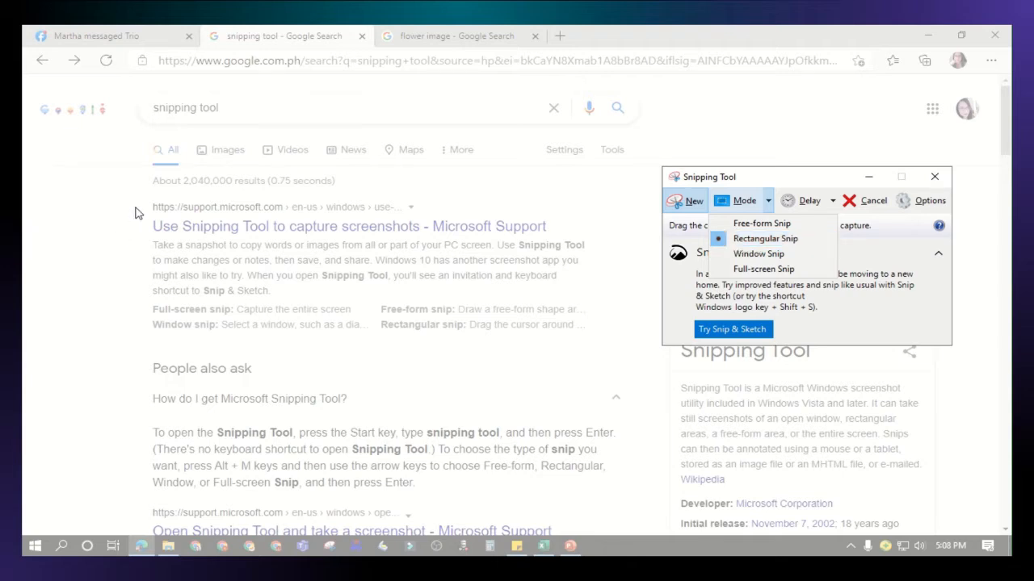
click(709, 207)
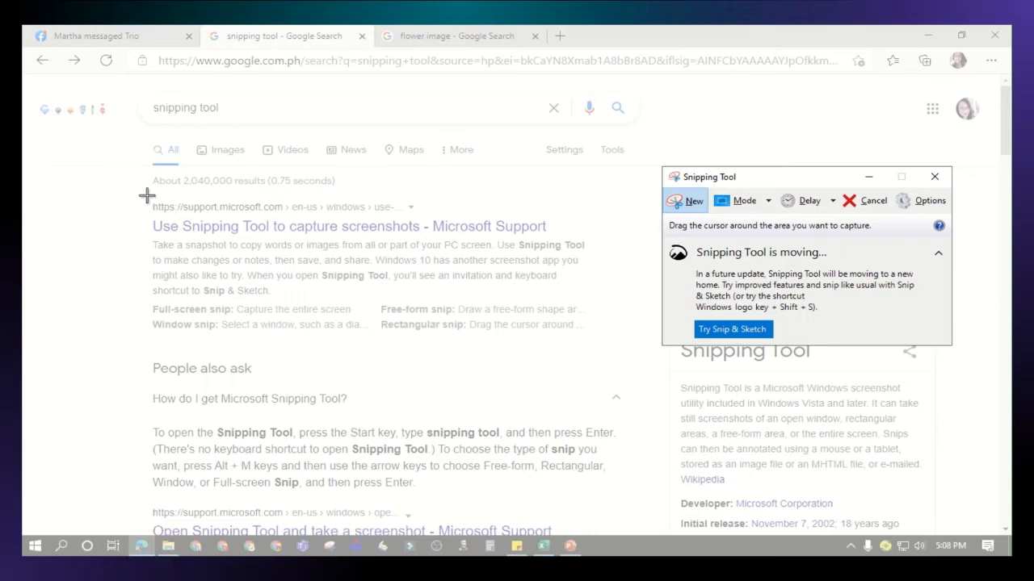
drag(147, 197, 606, 341)
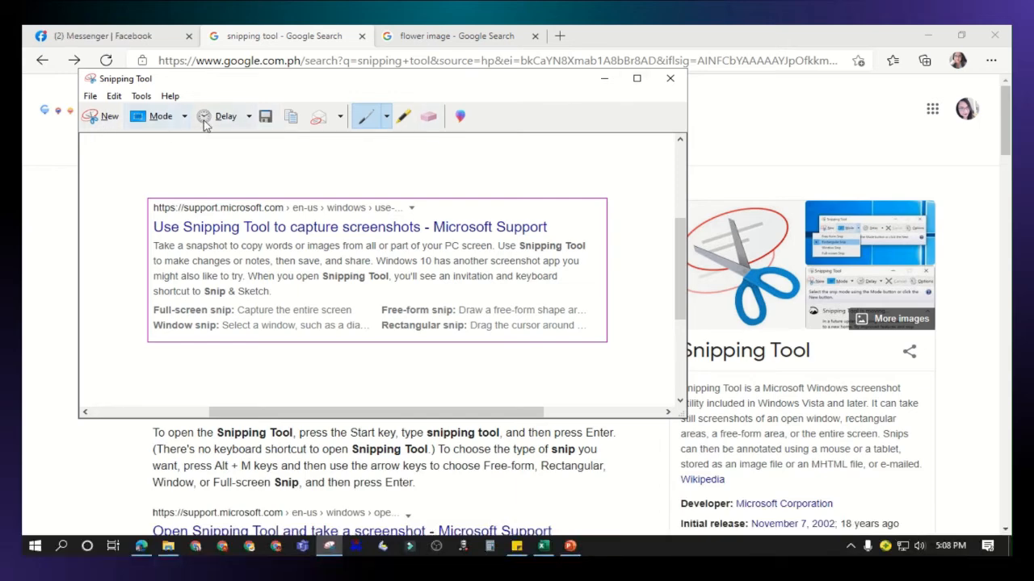
Take a new Window Snip of the browser window and look over the captured image.
click(99, 119)
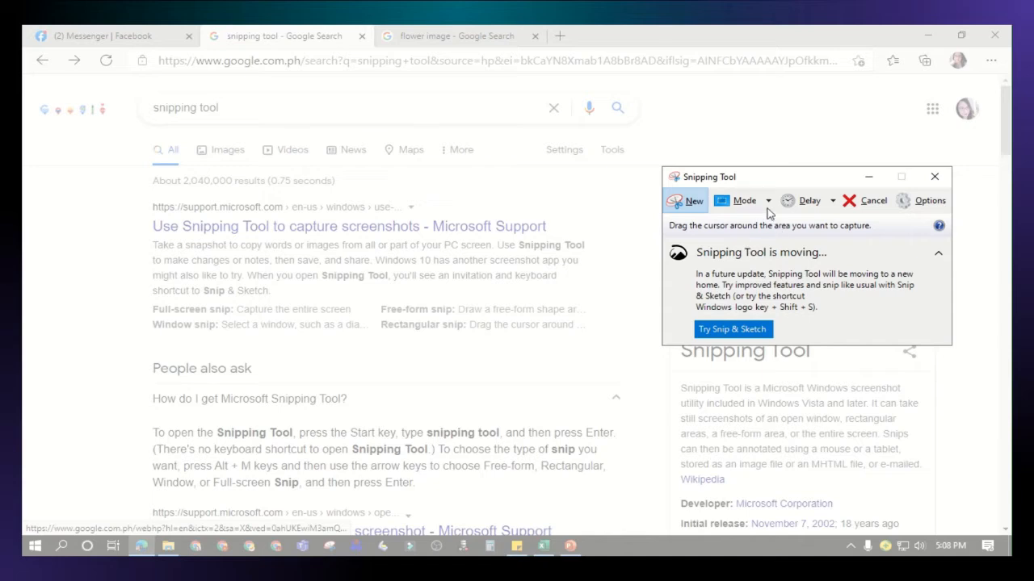
click(768, 201)
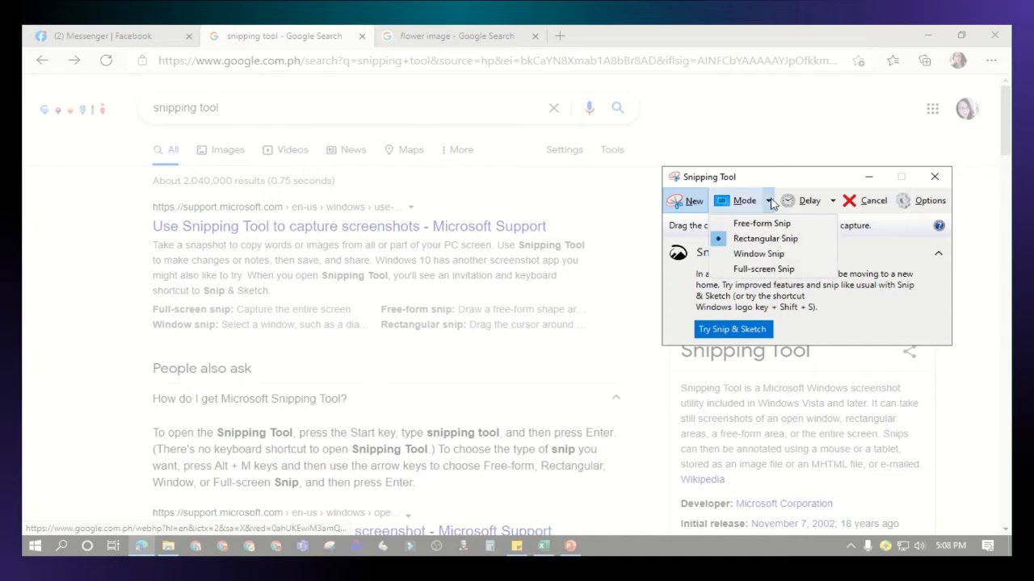
click(769, 256)
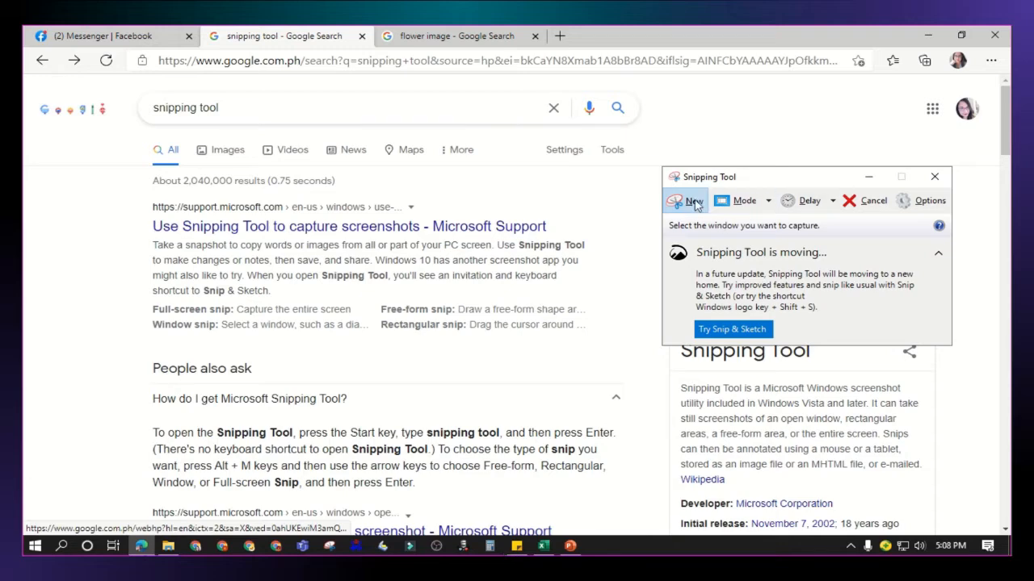
click(51, 374)
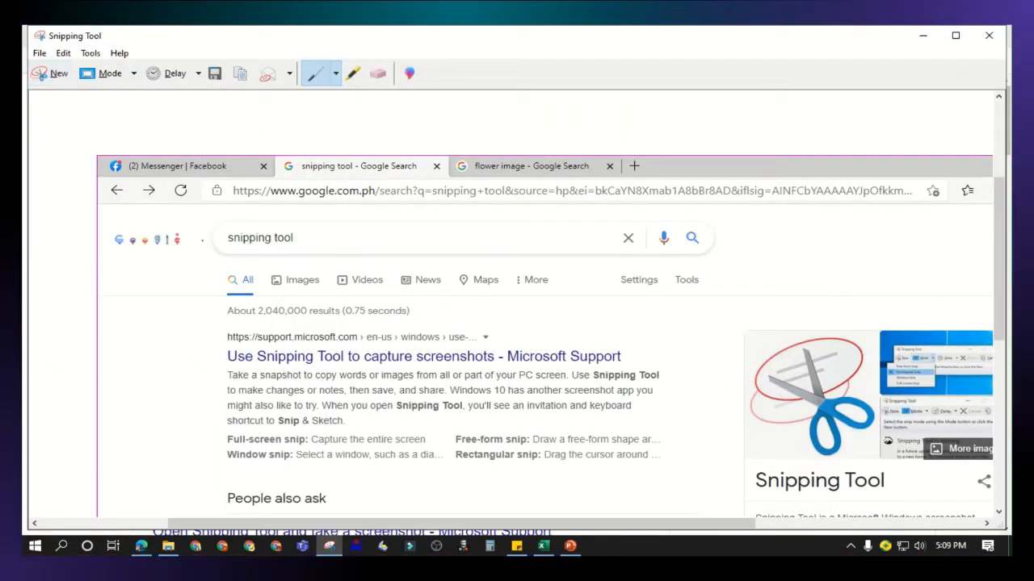
drag(1001, 197, 1010, 327)
drag(623, 522, 726, 525)
drag(1007, 391, 1010, 256)
drag(781, 525, 679, 527)
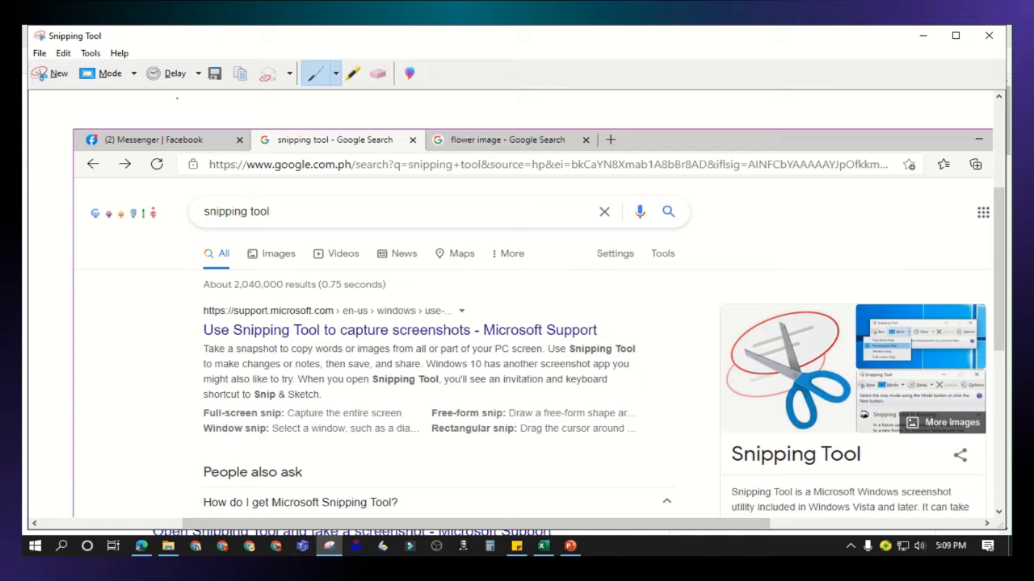
Take a new Full-screen Snip and view the capture down to the taskbar.
click(50, 73)
click(769, 202)
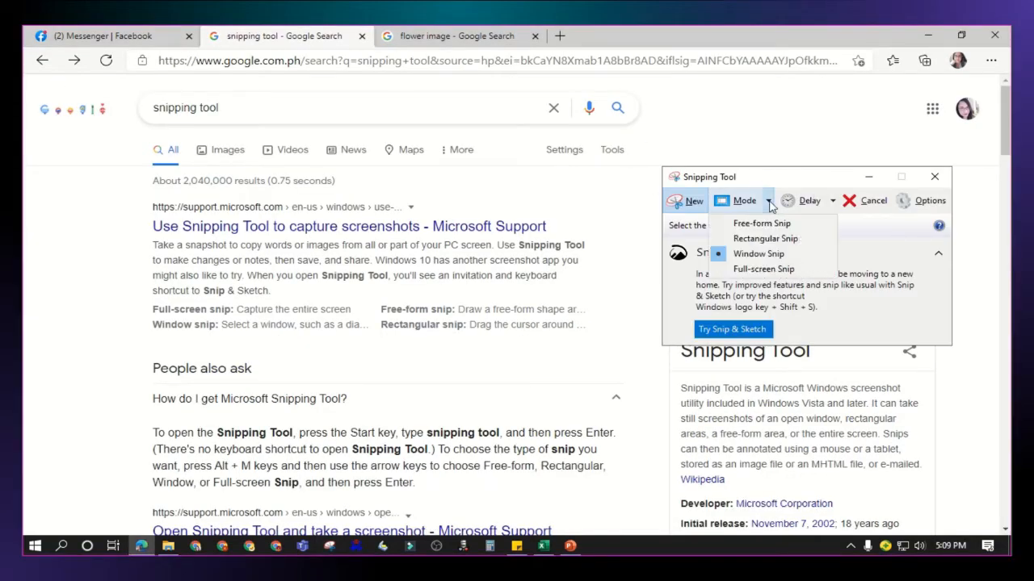
click(763, 269)
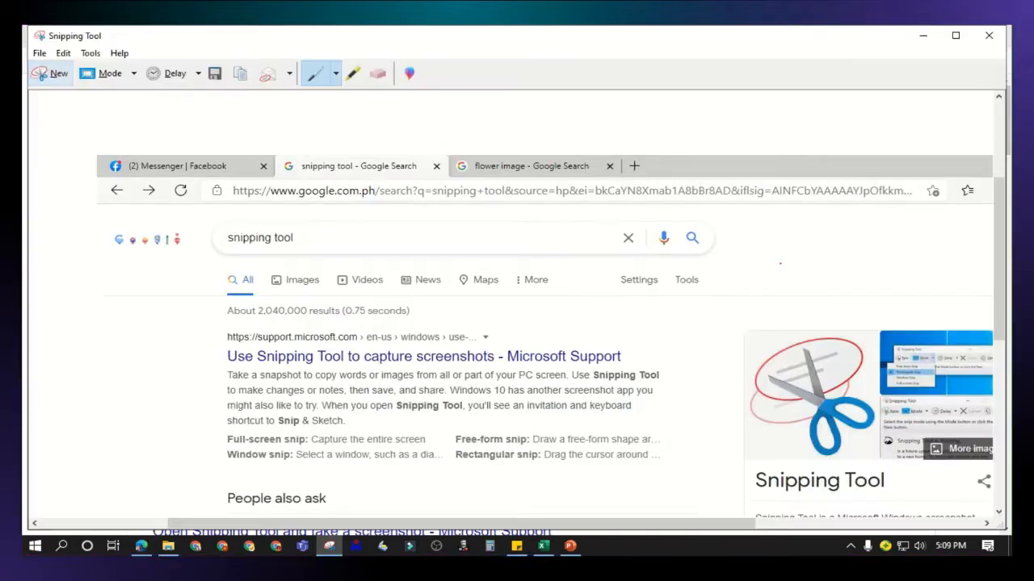
mouse_move(750, 526)
mouse_down()
mouse_move(800, 527)
mouse_move(762, 527)
mouse_up()
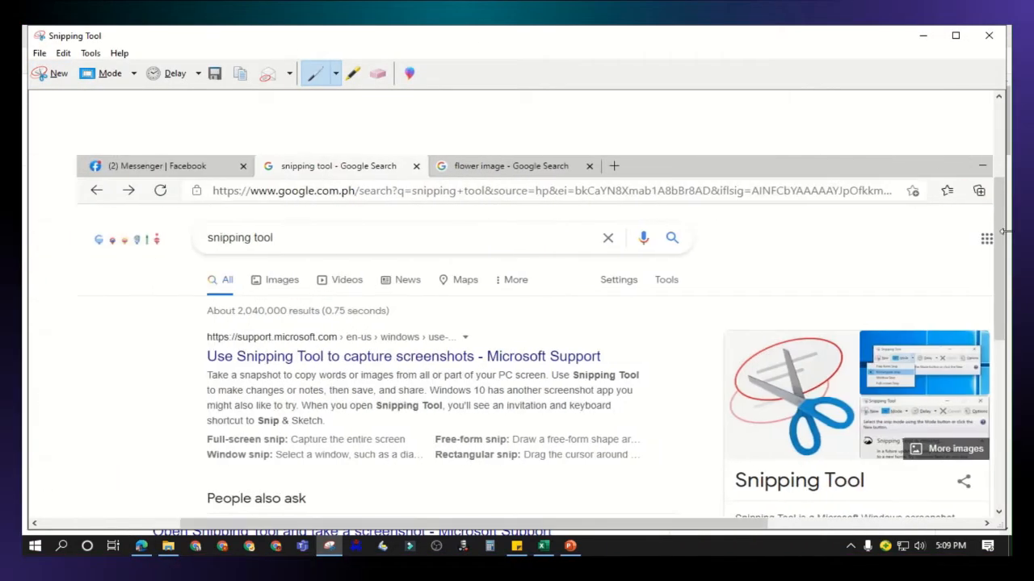
drag(1001, 218, 993, 297)
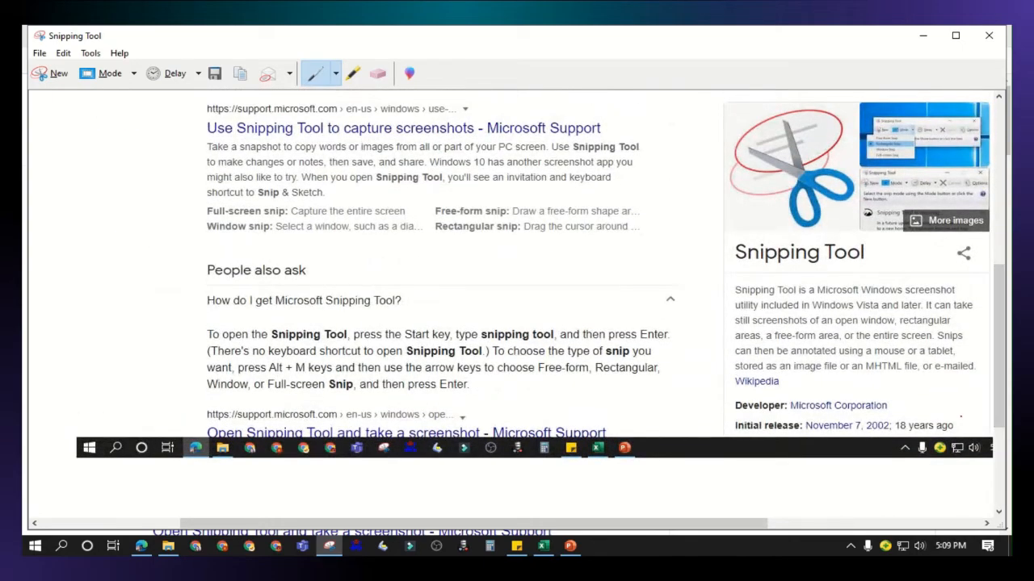
Capture the first search result again with a new Rectangular Snip and copy the captured image.
click(134, 75)
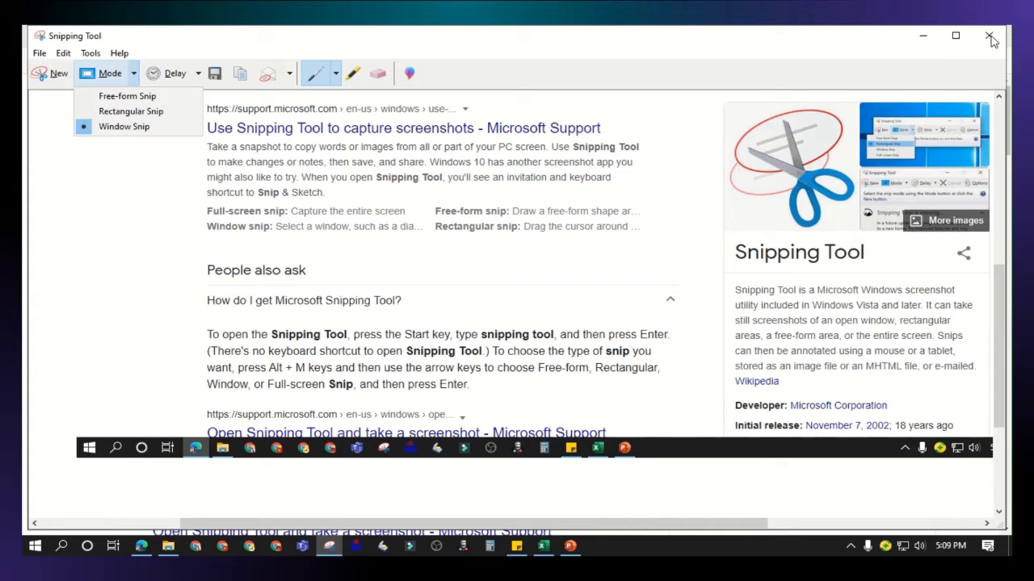
click(45, 77)
click(45, 78)
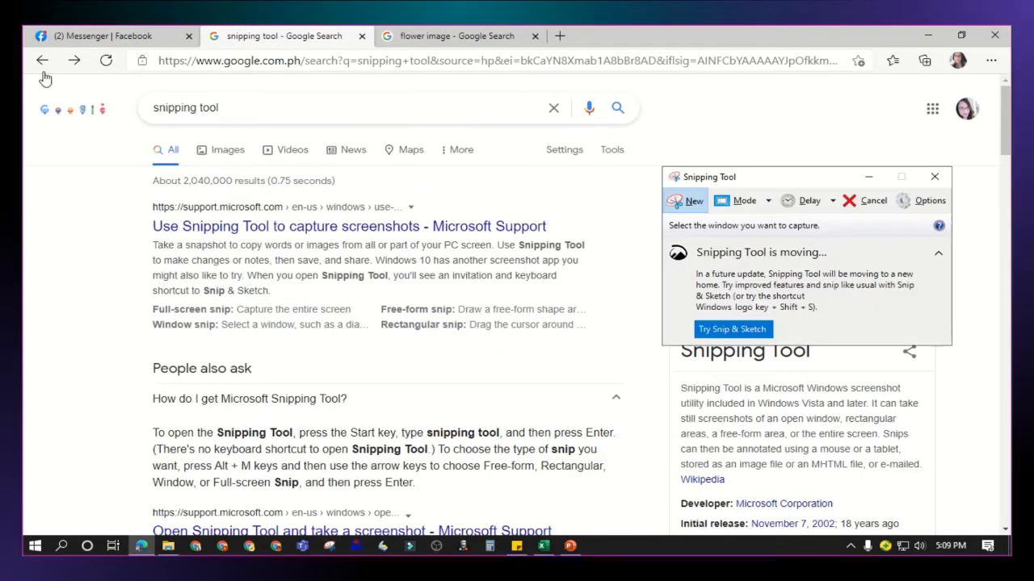
click(767, 207)
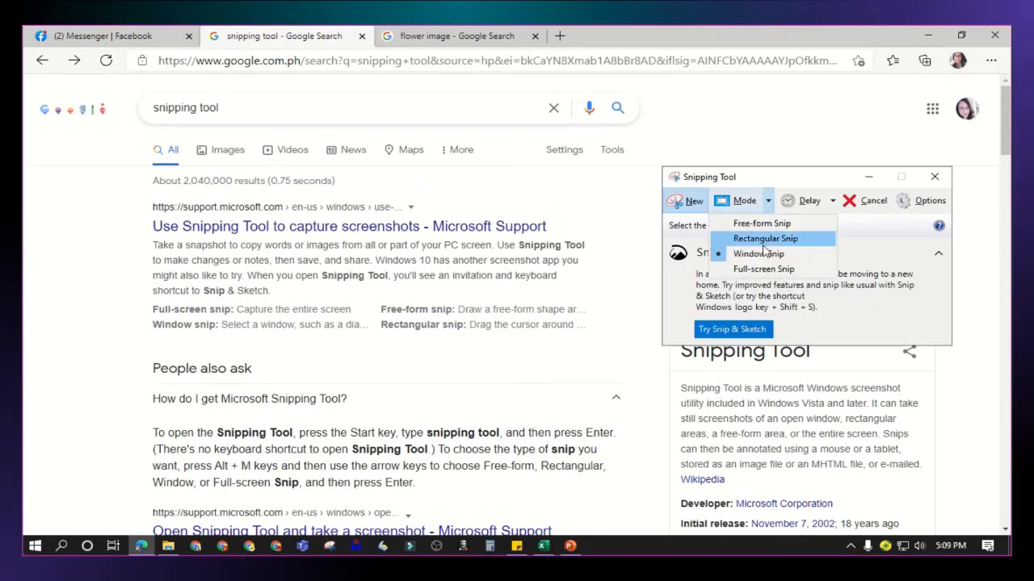
click(766, 241)
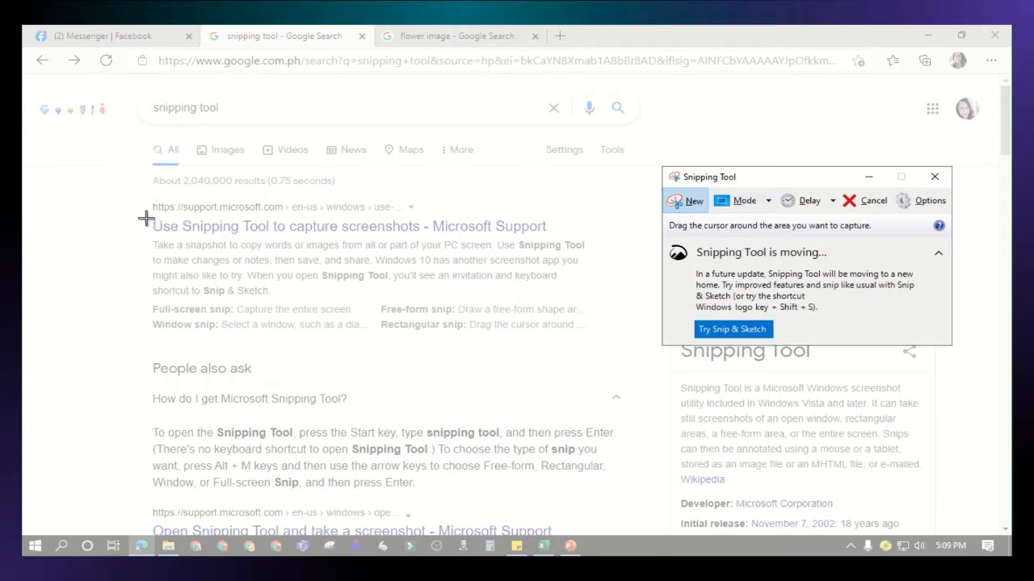
drag(147, 198, 529, 327)
drag(595, 340, 593, 339)
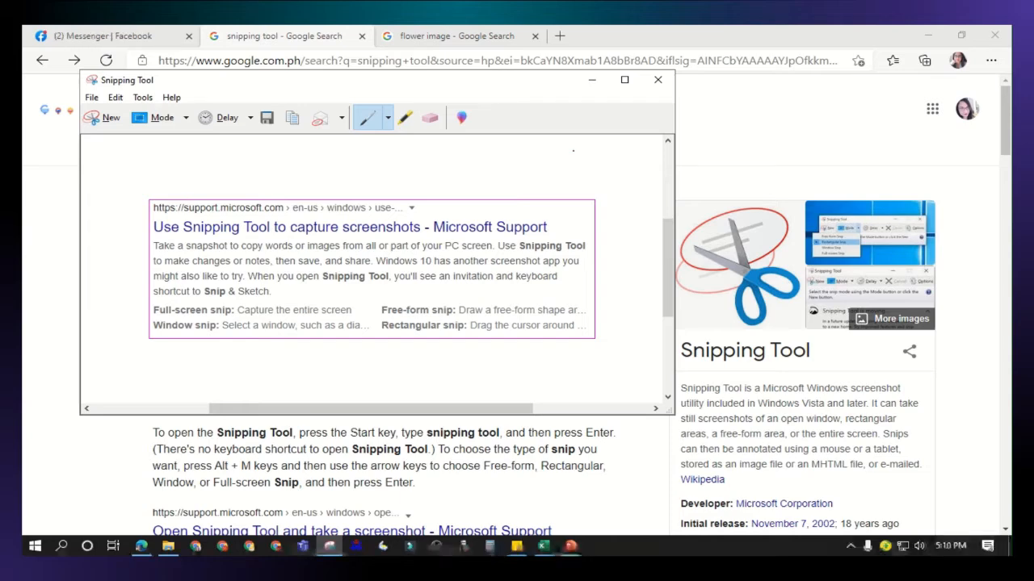
right_click(572, 151)
click(622, 173)
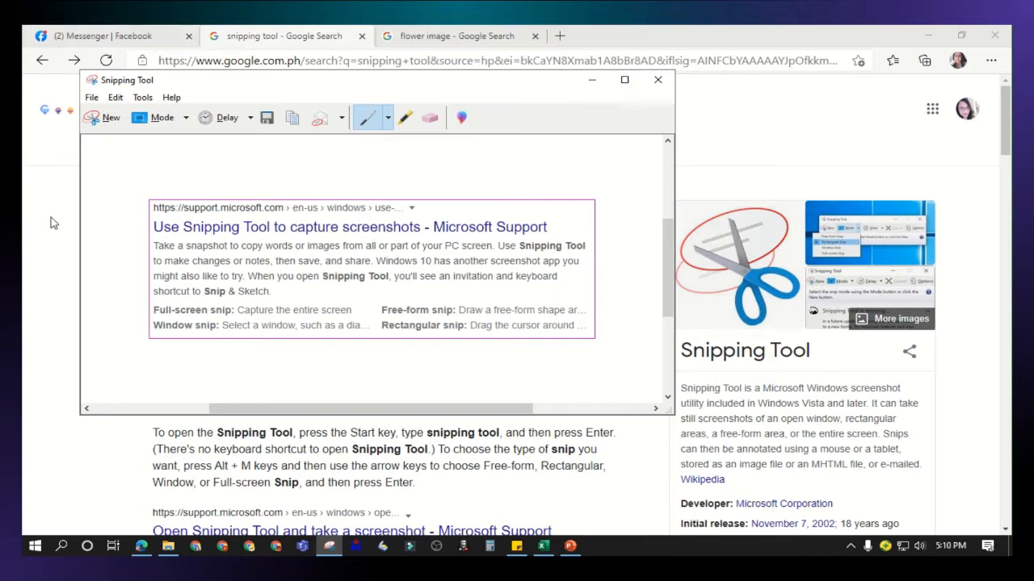
Switch to the Messenger page, open the third conversation in the chat list and paste the copied snip into its message box.
click(64, 36)
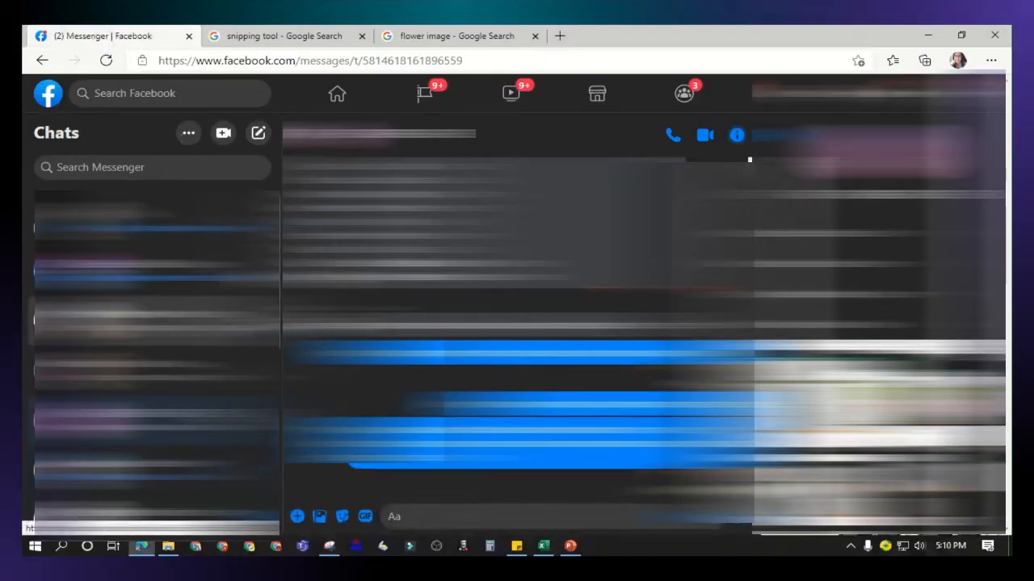
click(153, 322)
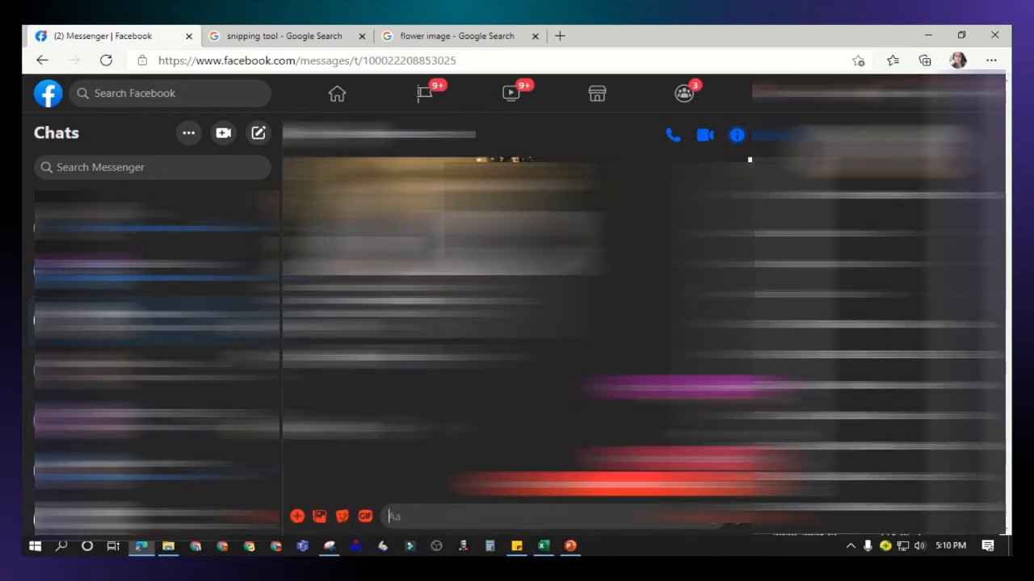
key(ctrl+v)
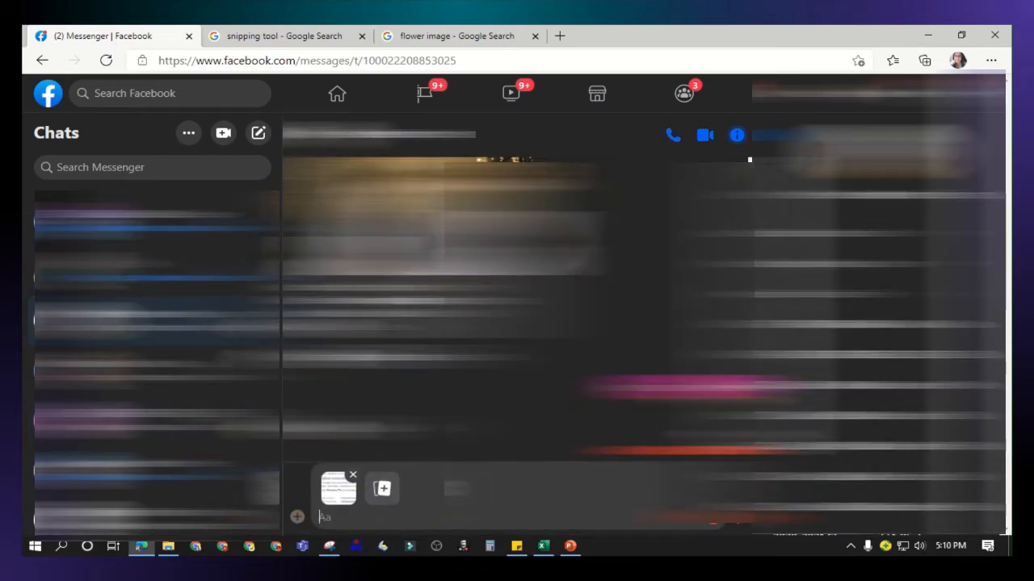
right_click(473, 510)
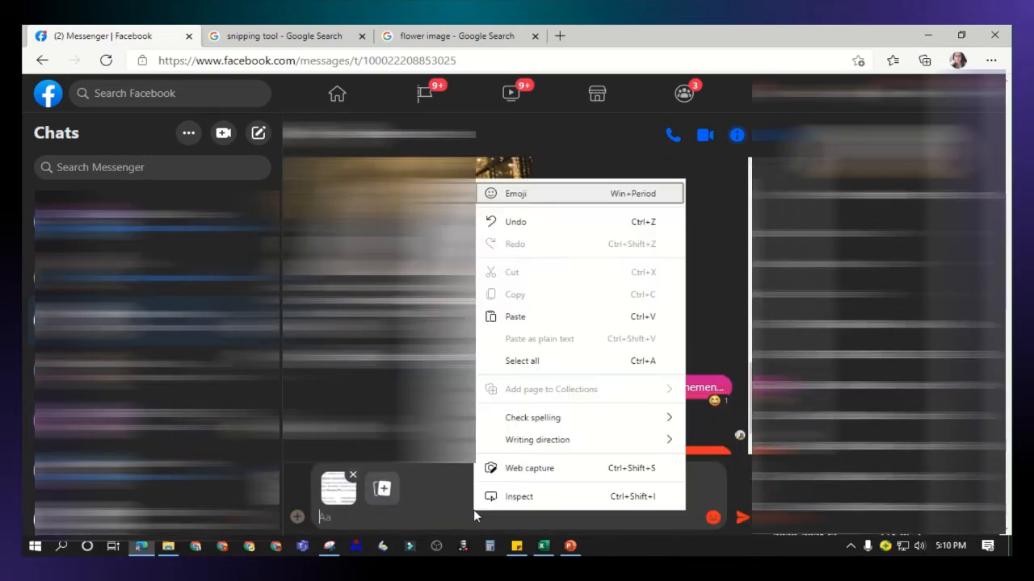
Paste the copied snip into the message box a second time and send the attached images to the conversation.
click(521, 323)
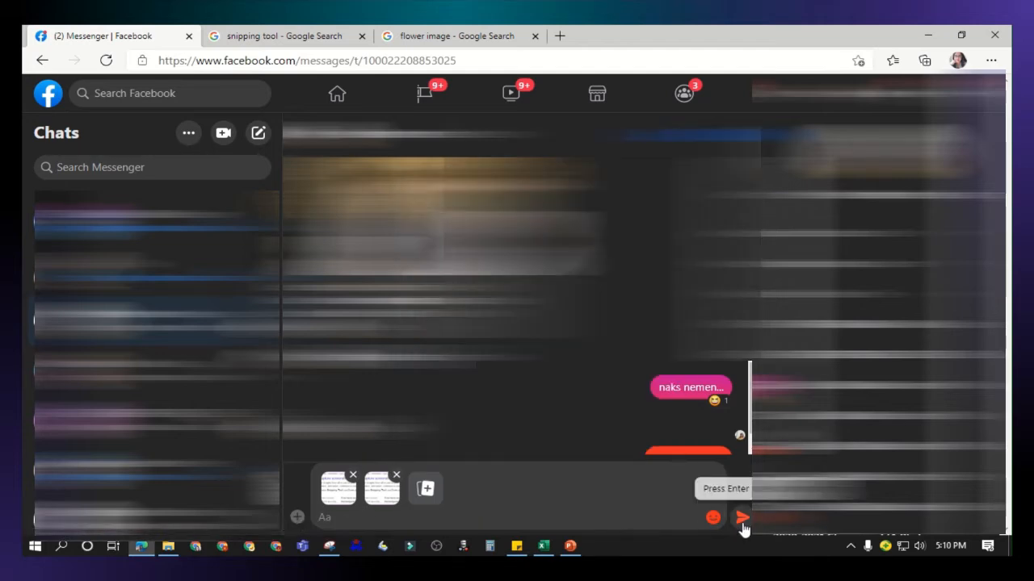
click(741, 519)
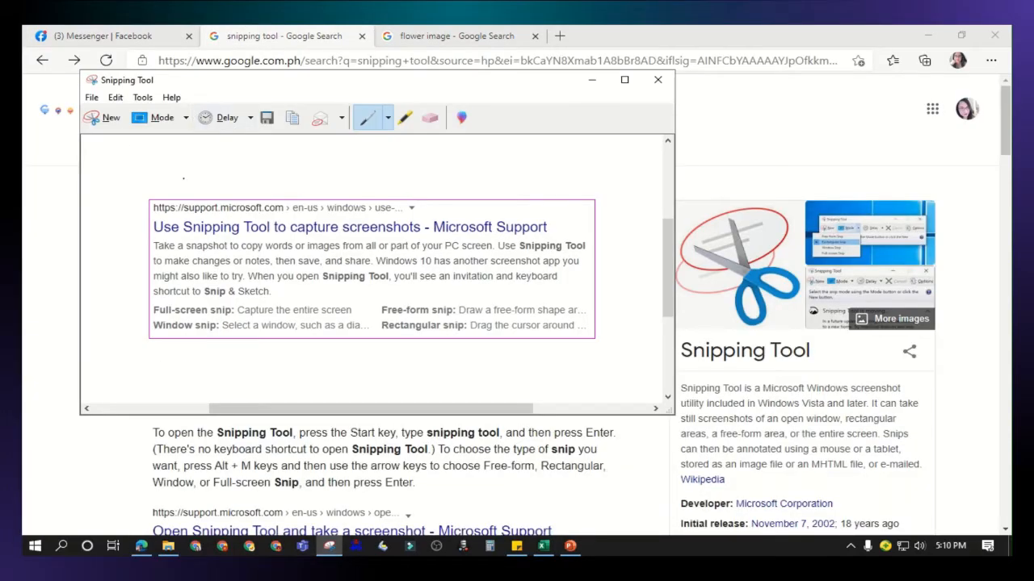
Save the current snip to the Desktop as a JPEG file named "snipping tool" and open the saved image from the desktop.
click(91, 97)
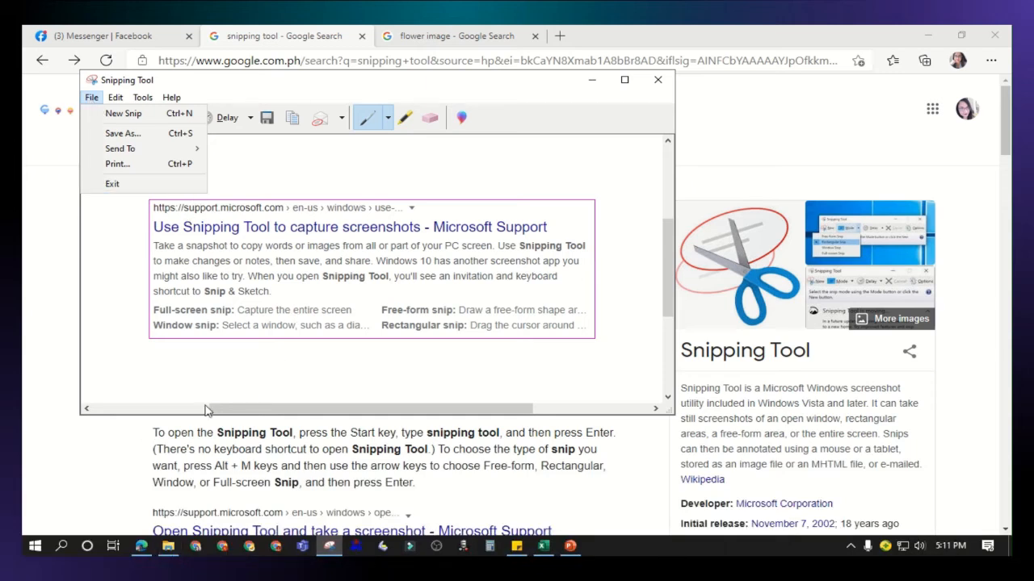
click(246, 376)
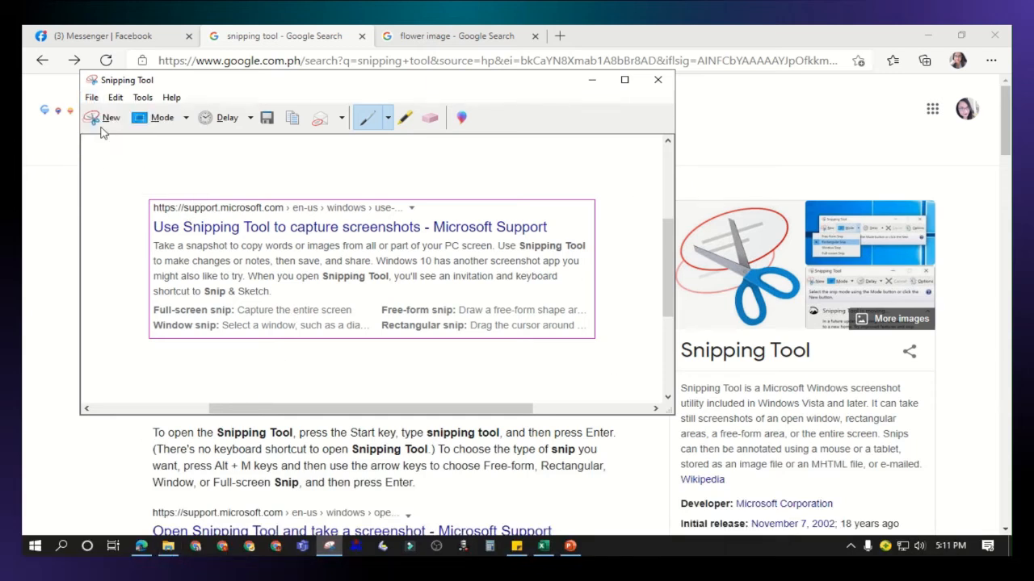
click(92, 99)
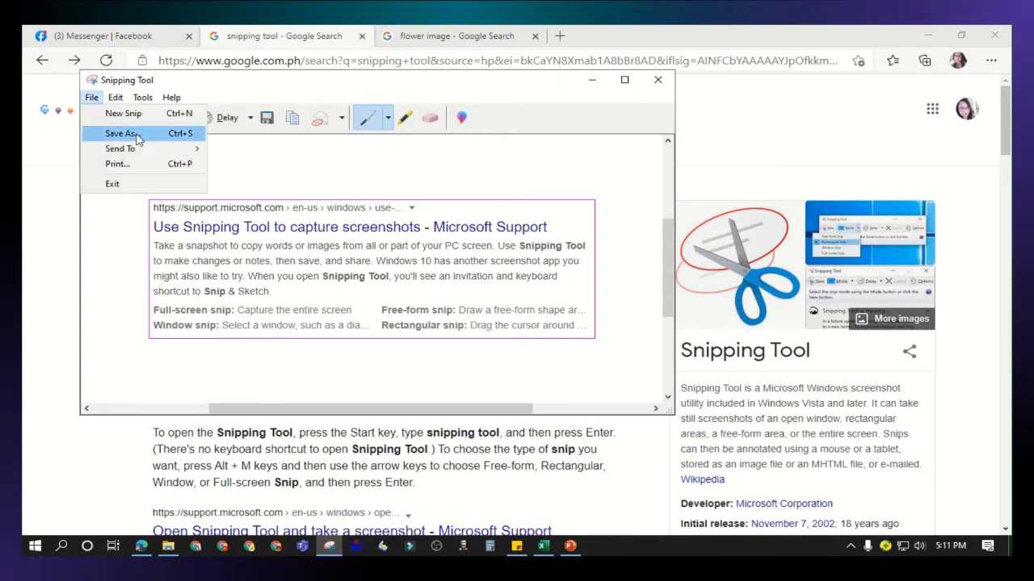
click(121, 133)
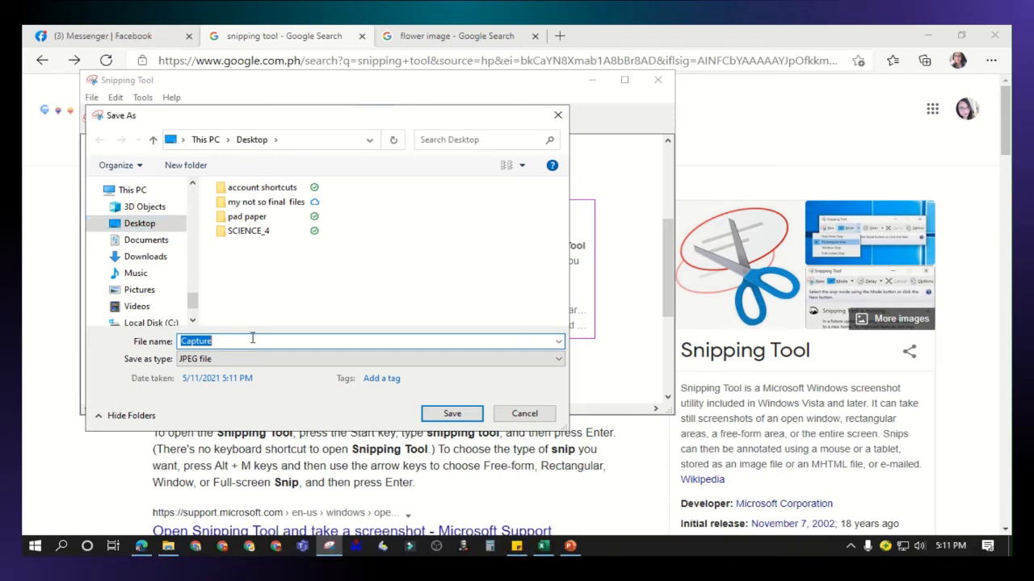
text(snipping tool)
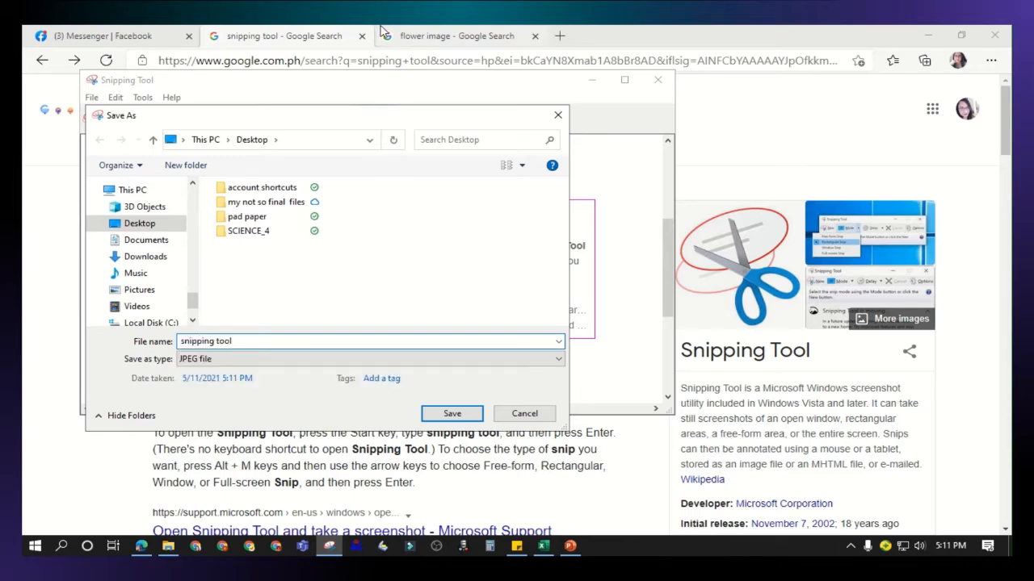
click(442, 411)
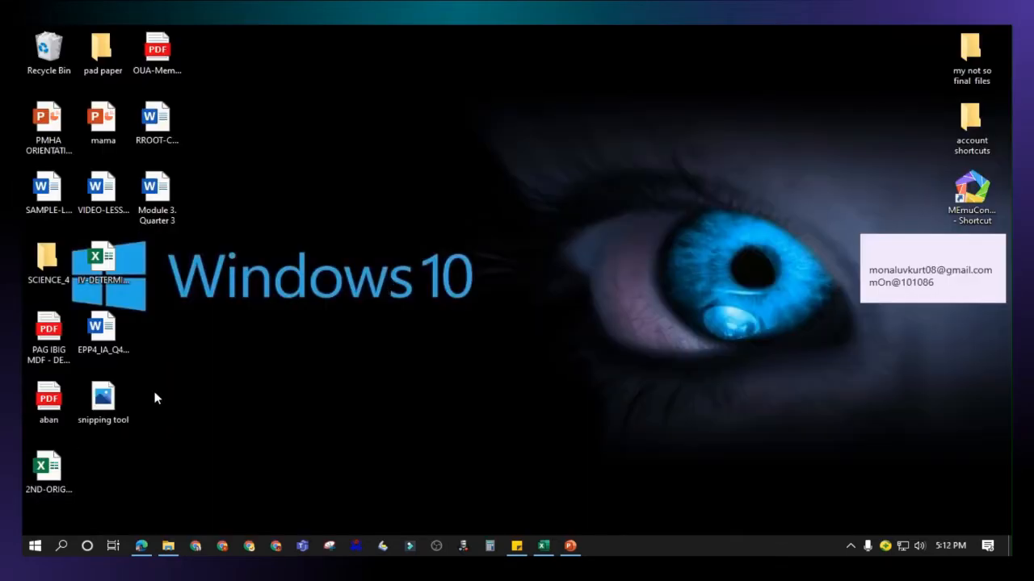
double_click(112, 409)
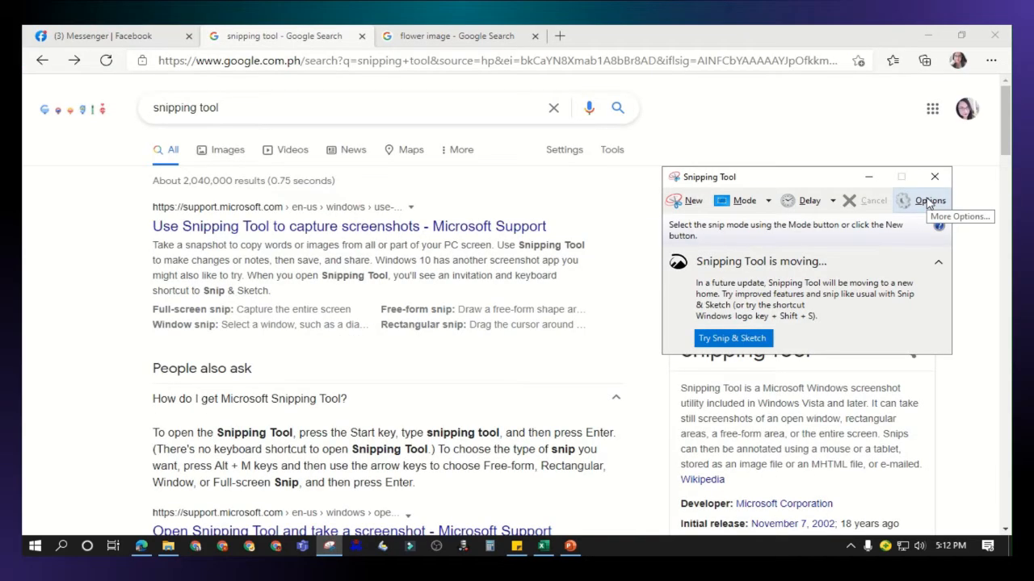
Start a new snip and set the selection ink color to White in the Snipping Tool options.
click(929, 201)
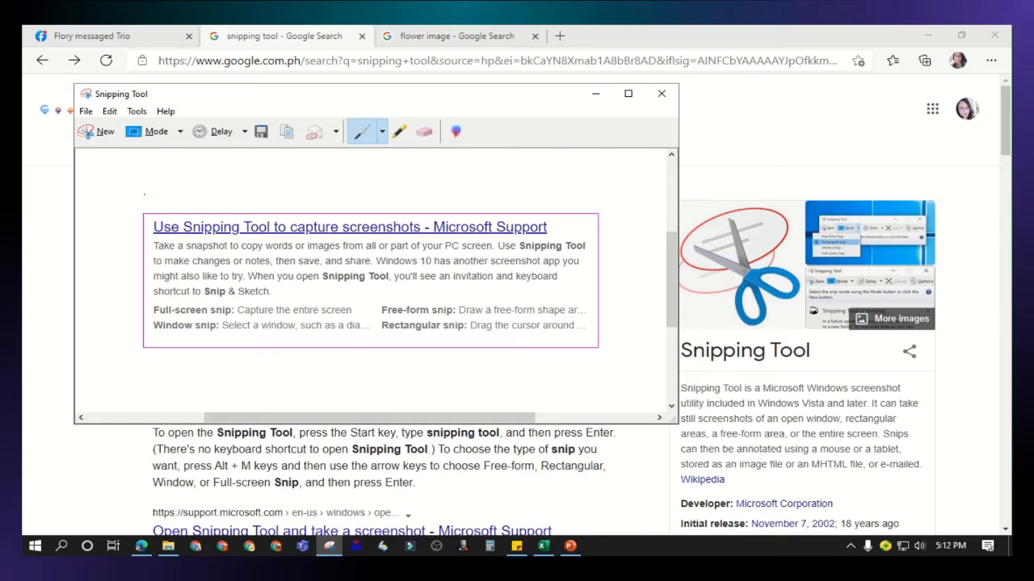
click(95, 133)
click(929, 201)
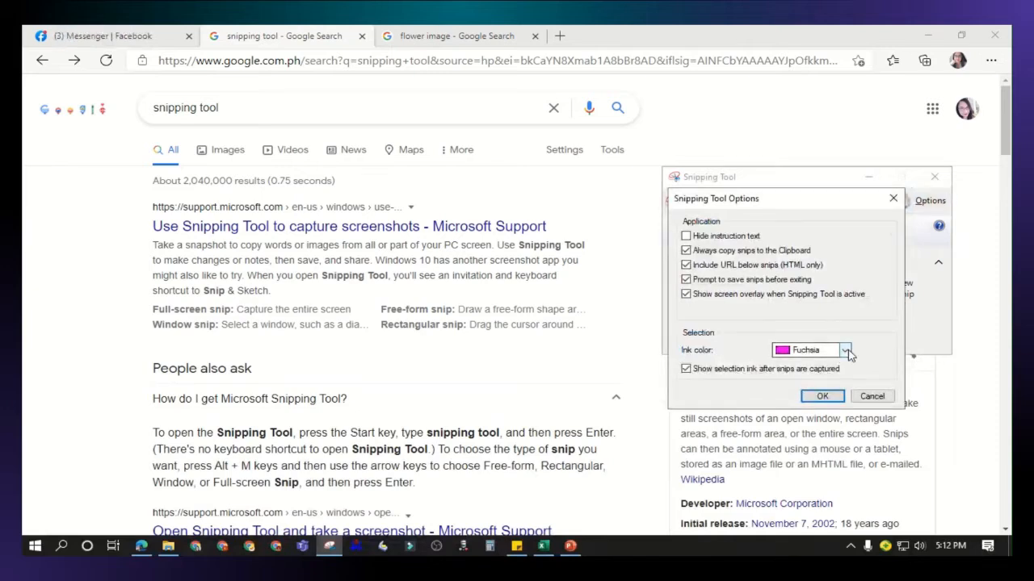
click(844, 350)
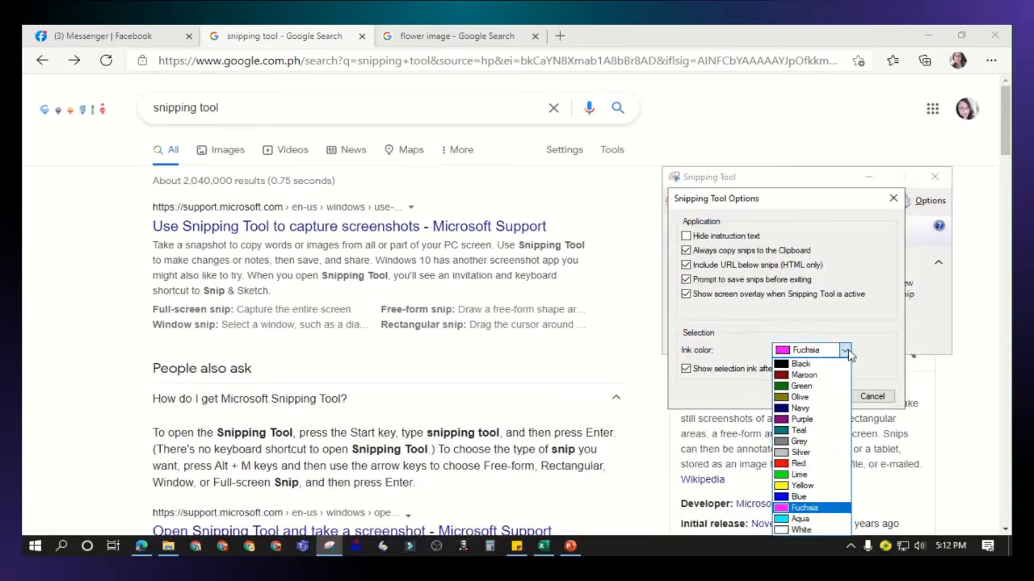
click(820, 532)
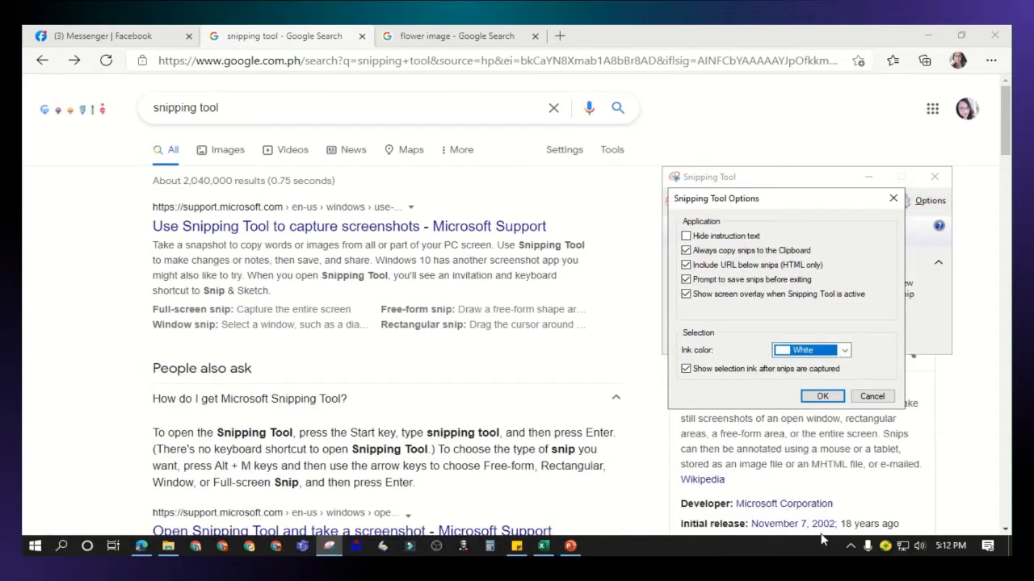
click(811, 393)
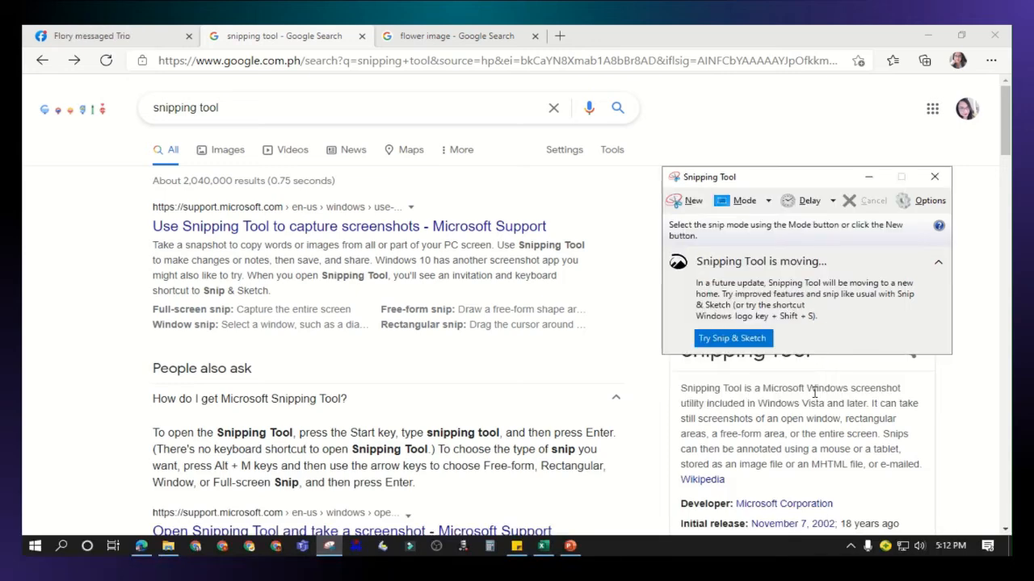
Capture the first search result with a new rectangular snip and move the snip's window slightly down.
click(686, 202)
drag(138, 197, 598, 336)
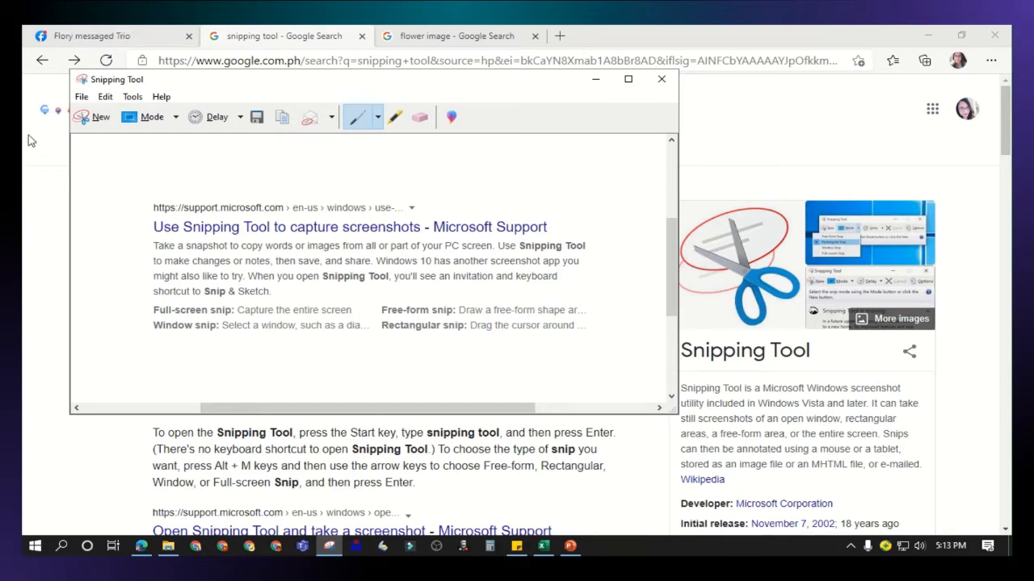
drag(270, 89, 273, 110)
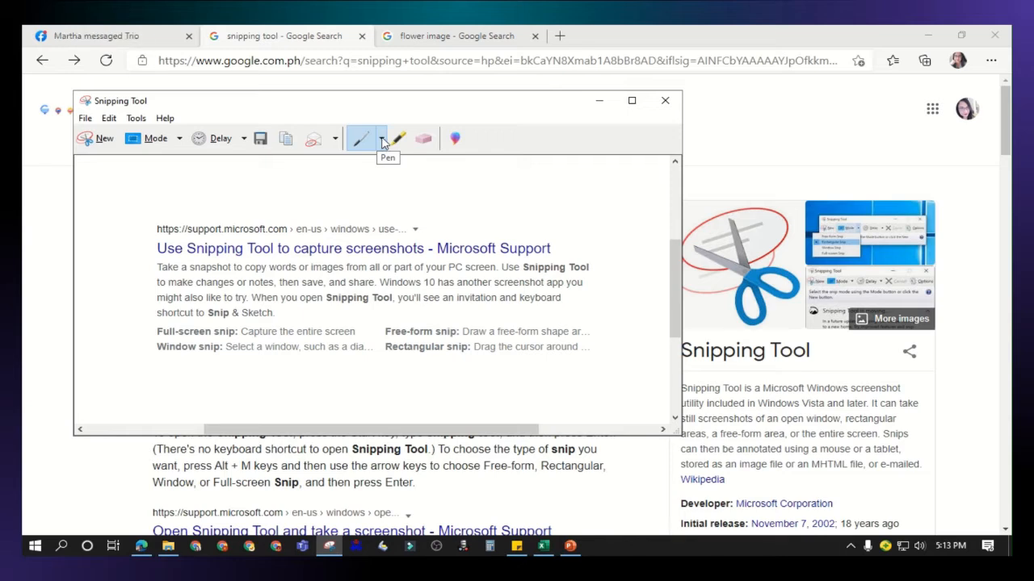
Underline and box the words "Snipping Tool" in the captured heading with the Red Pen.
click(382, 141)
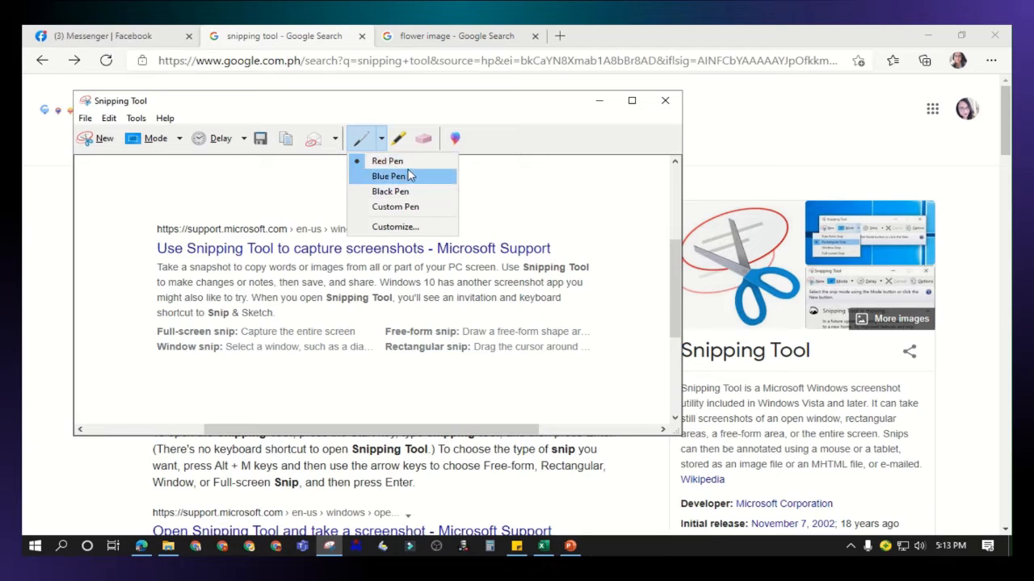
click(387, 162)
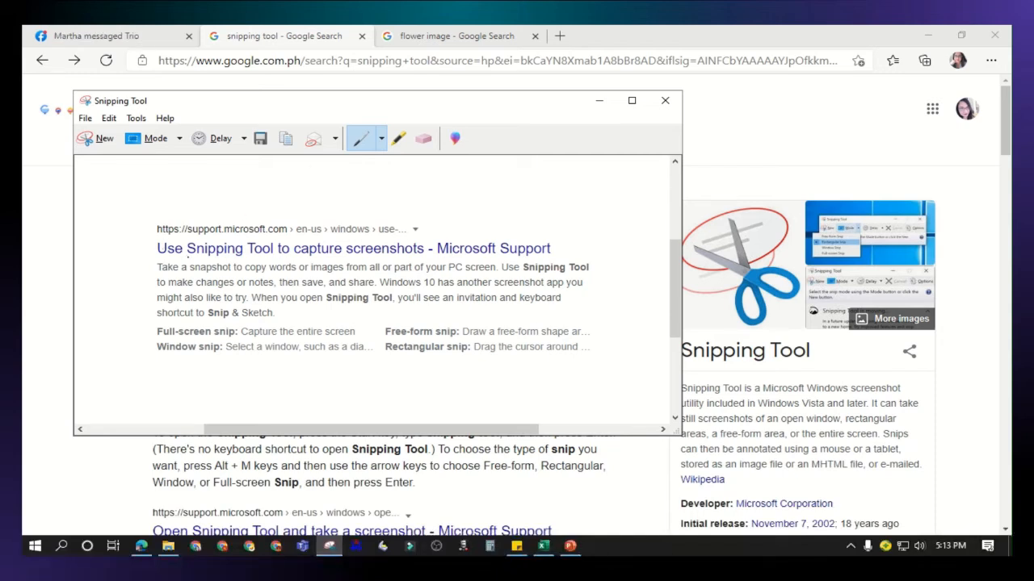
drag(198, 255, 271, 257)
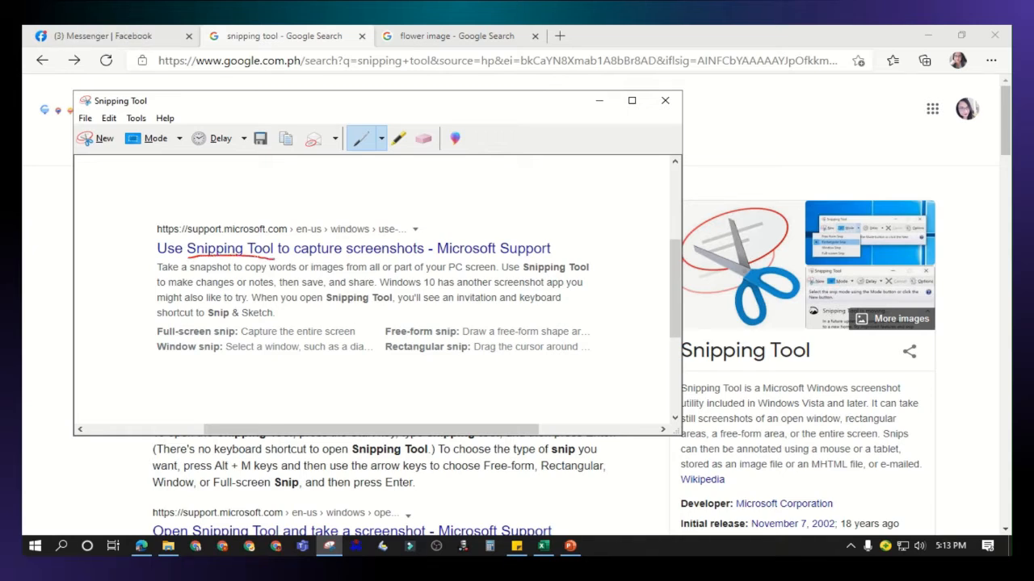
mouse_move(275, 240)
mouse_down()
mouse_move(194, 239)
mouse_move(187, 260)
mouse_up()
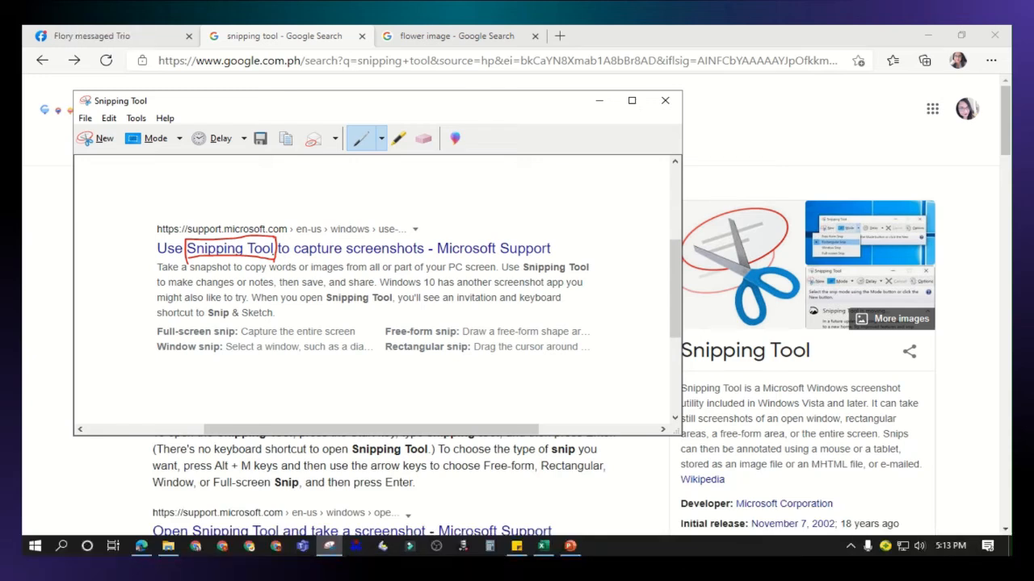
Erase all the red pen strokes around "Snipping Tool" in the captured heading.
click(423, 138)
click(230, 253)
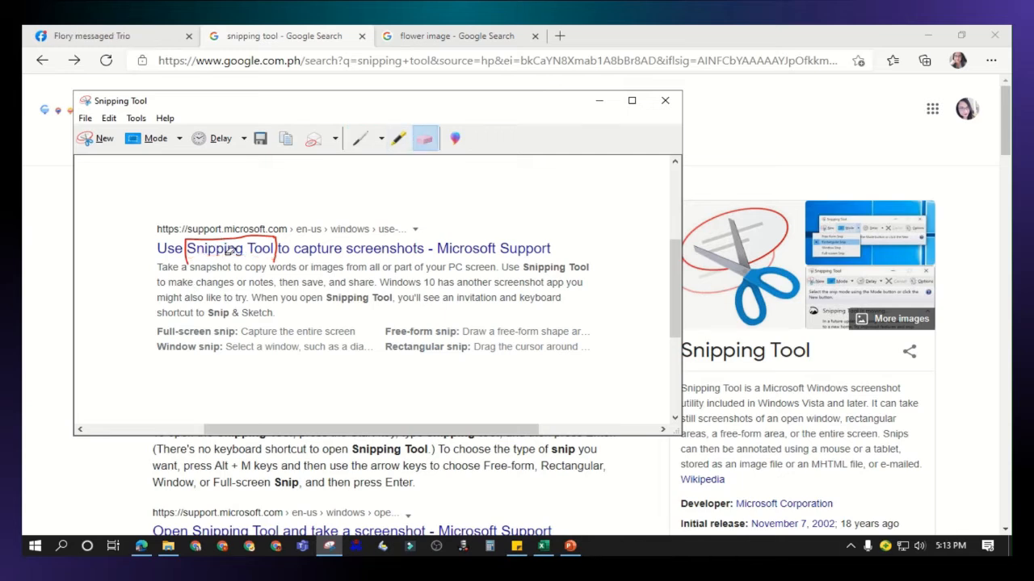
click(258, 240)
click(276, 244)
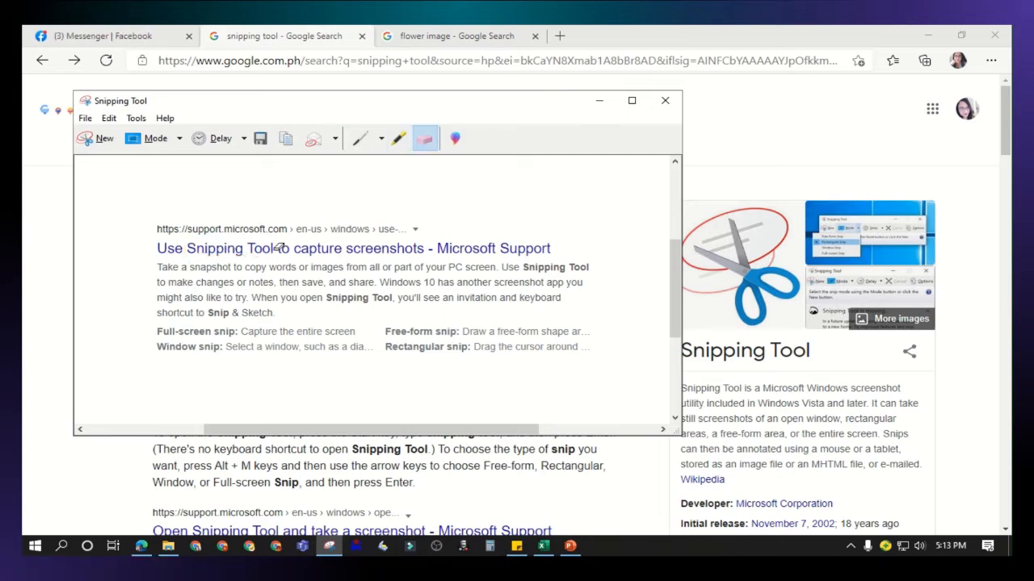
Highlight the whole heading "Use Snipping Tool to capture screenshots - Microsoft Support" in yellow, and erase the highlight.
click(399, 139)
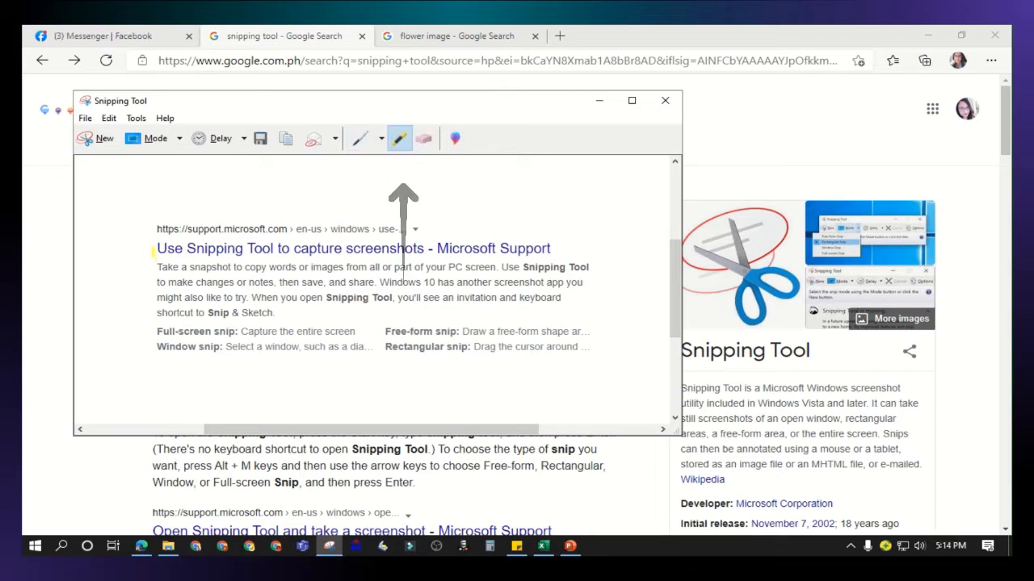
drag(153, 248, 556, 249)
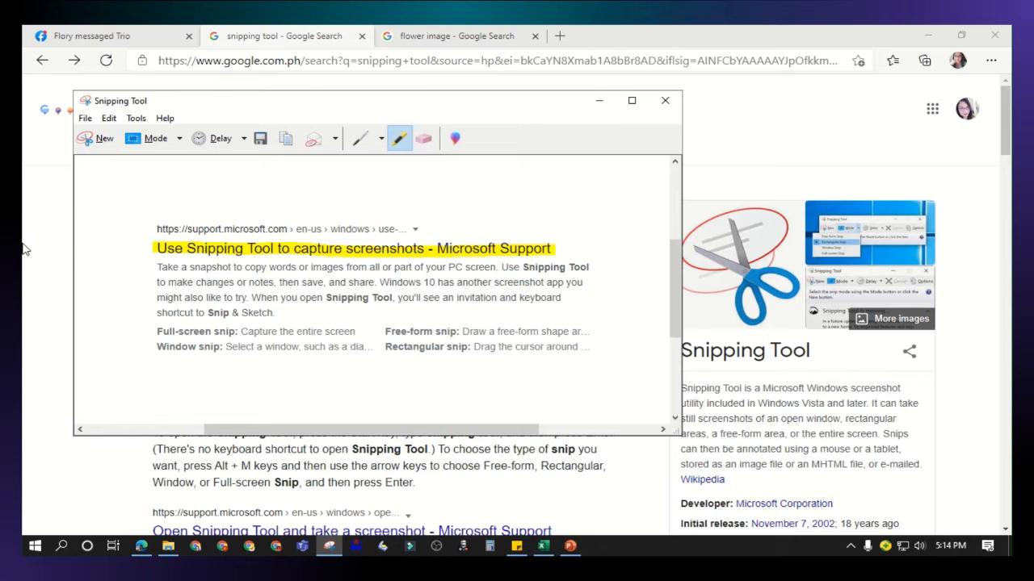
click(427, 142)
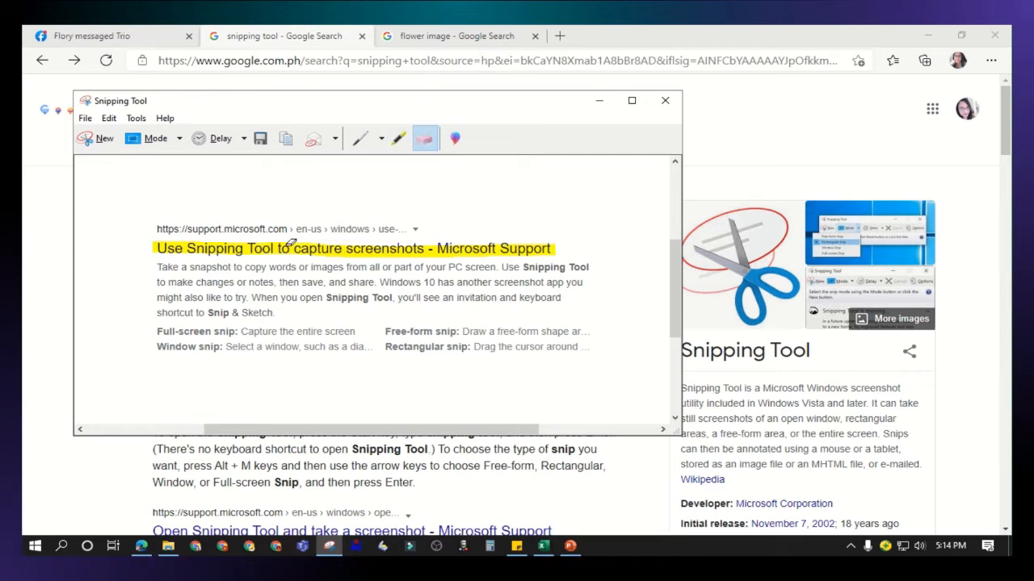
click(263, 251)
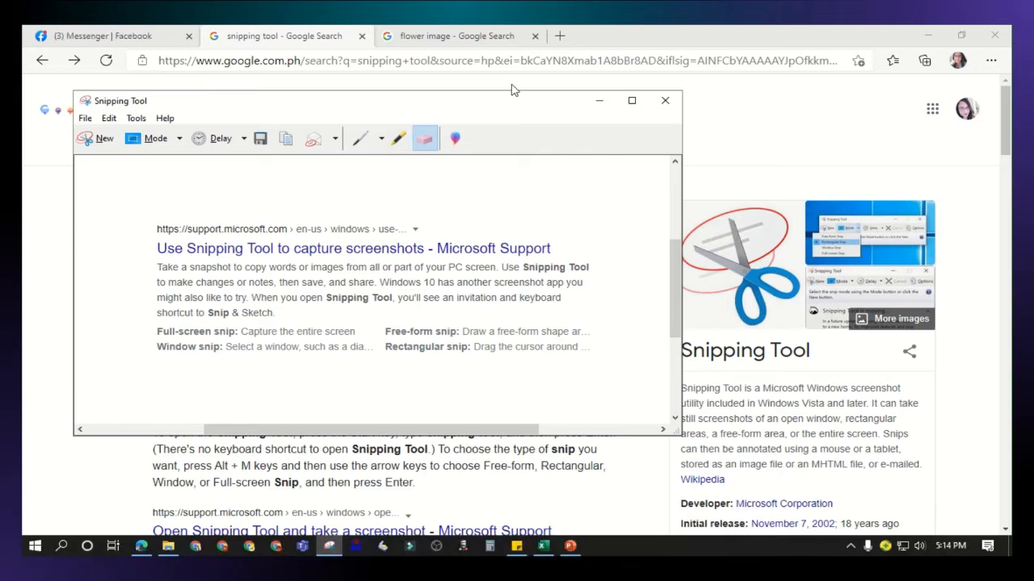
Open the snip in Paint 3D, maximize the window and zoom the canvas to 150%.
click(455, 141)
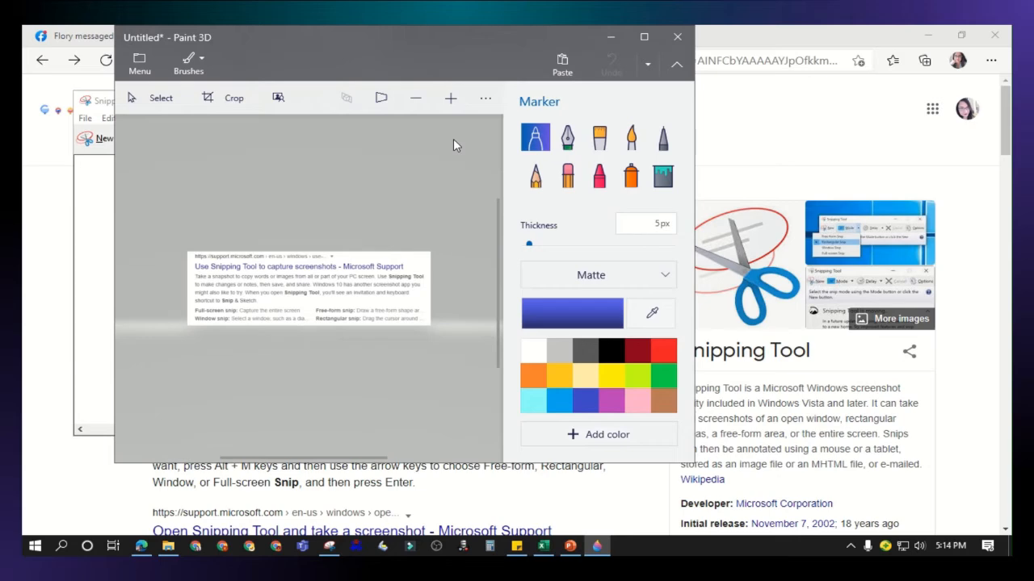
click(455, 98)
click(455, 99)
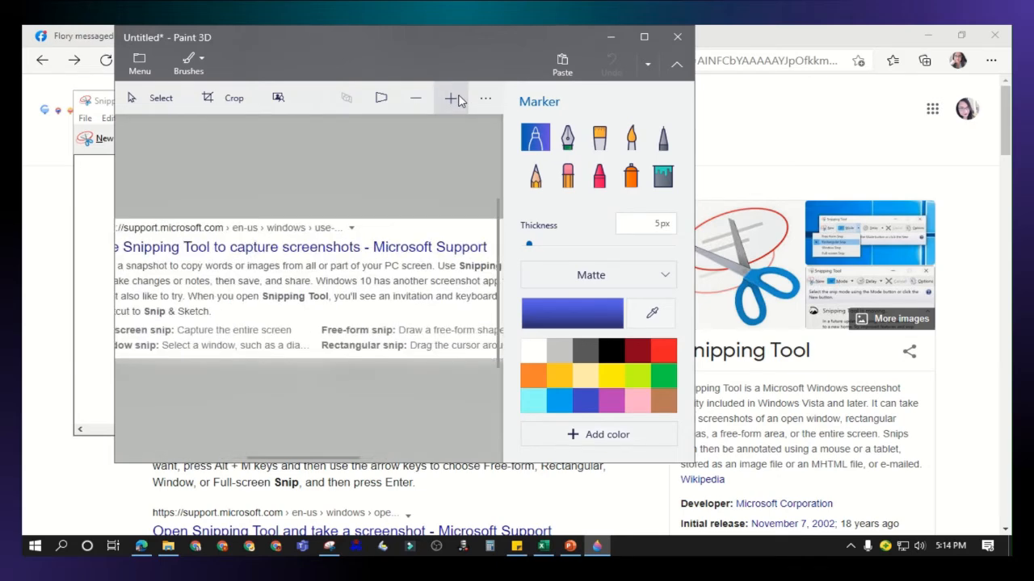
click(644, 37)
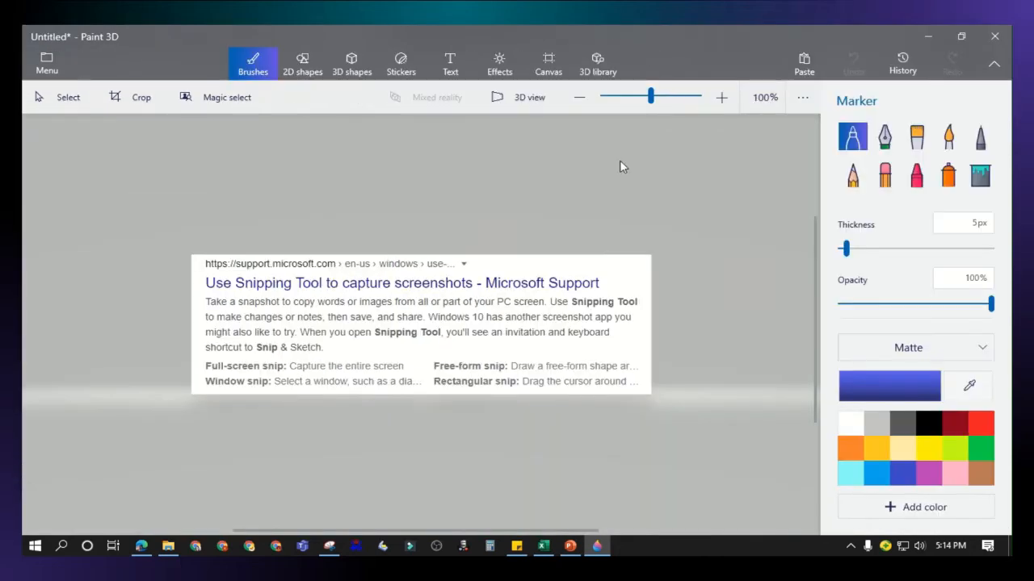
click(721, 96)
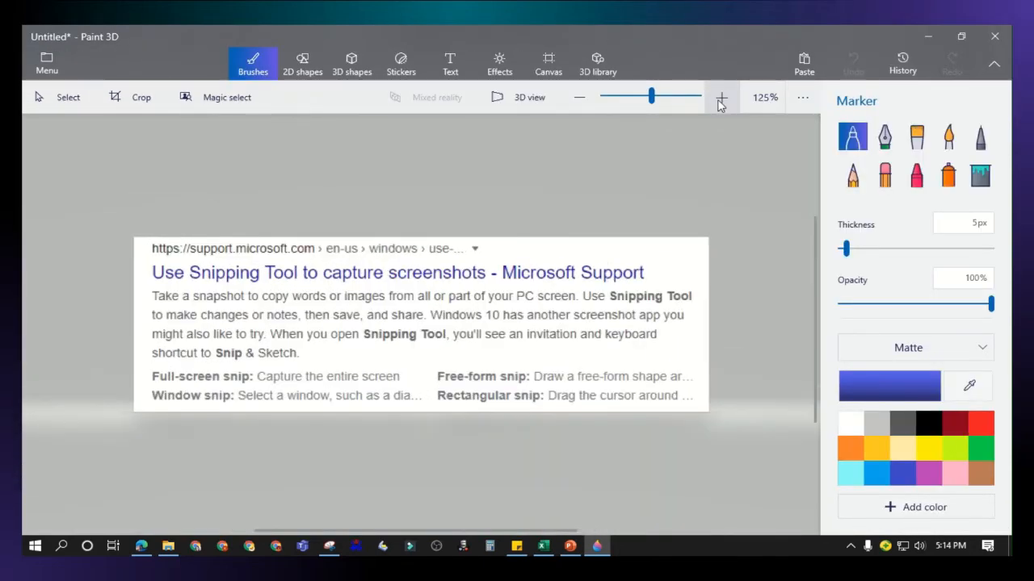
click(721, 97)
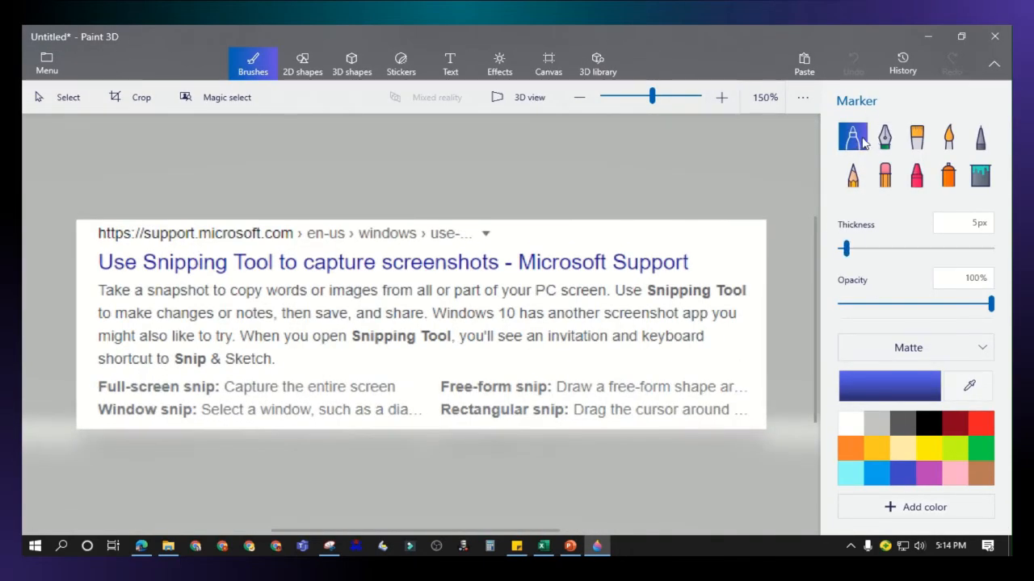
Draw blue sample strokes over the snip's heading and text with the marker, calligraphy pen, oil brush, watercolor and pixel pen.
drag(528, 277, 686, 246)
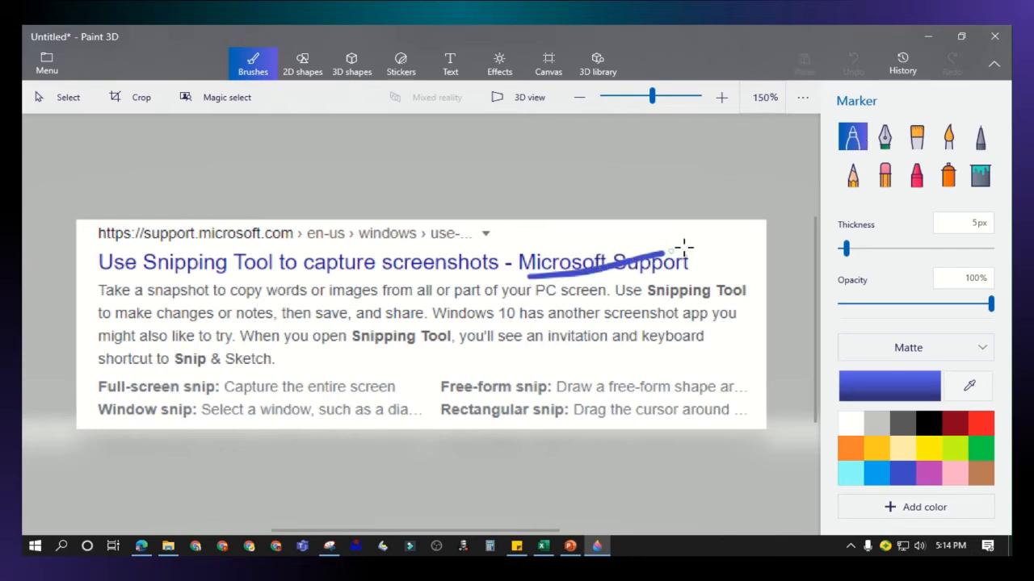
click(886, 141)
drag(614, 242, 691, 285)
click(915, 137)
mouse_move(724, 247)
mouse_down()
mouse_move(725, 294)
mouse_move(738, 311)
mouse_move(652, 369)
mouse_move(593, 356)
mouse_move(678, 375)
mouse_move(630, 323)
mouse_up()
click(948, 137)
click(979, 137)
drag(524, 353, 537, 401)
Draw a short pencil stroke above the "Free-form snip" label and erase the beginning of that label.
click(852, 174)
mouse_move(496, 361)
mouse_down()
mouse_move(440, 379)
mouse_move(481, 389)
mouse_up()
click(884, 174)
mouse_move(861, 255)
mouse_down()
mouse_move(993, 254)
mouse_move(891, 252)
mouse_up()
Draw blue crayon strokes across the lower half of the snip and a yellow one over "Capture the entire screen".
click(915, 176)
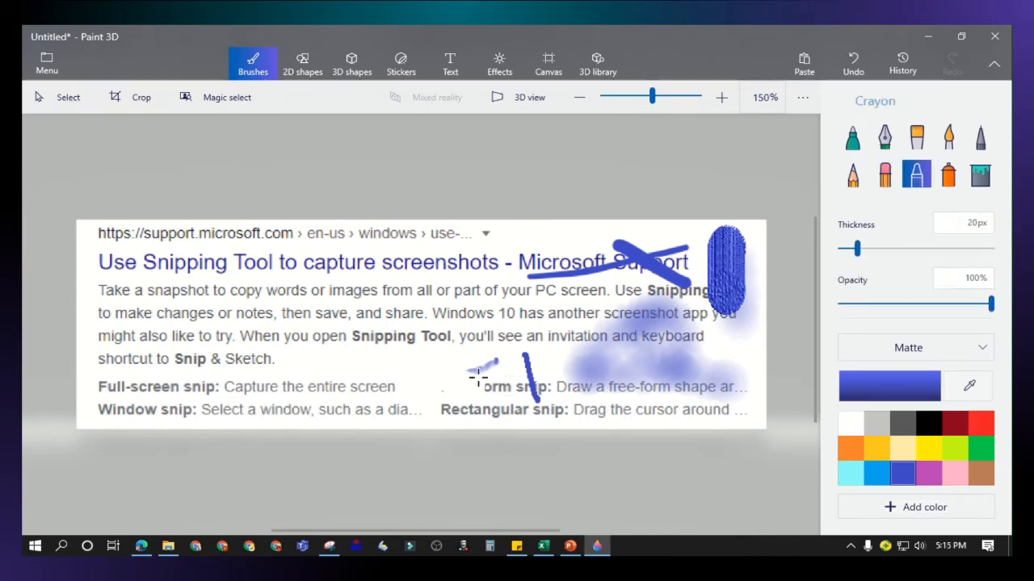
drag(450, 355, 452, 410)
drag(407, 355, 418, 387)
mouse_move(376, 362)
mouse_down()
mouse_move(630, 363)
mouse_move(692, 394)
mouse_move(694, 408)
mouse_up()
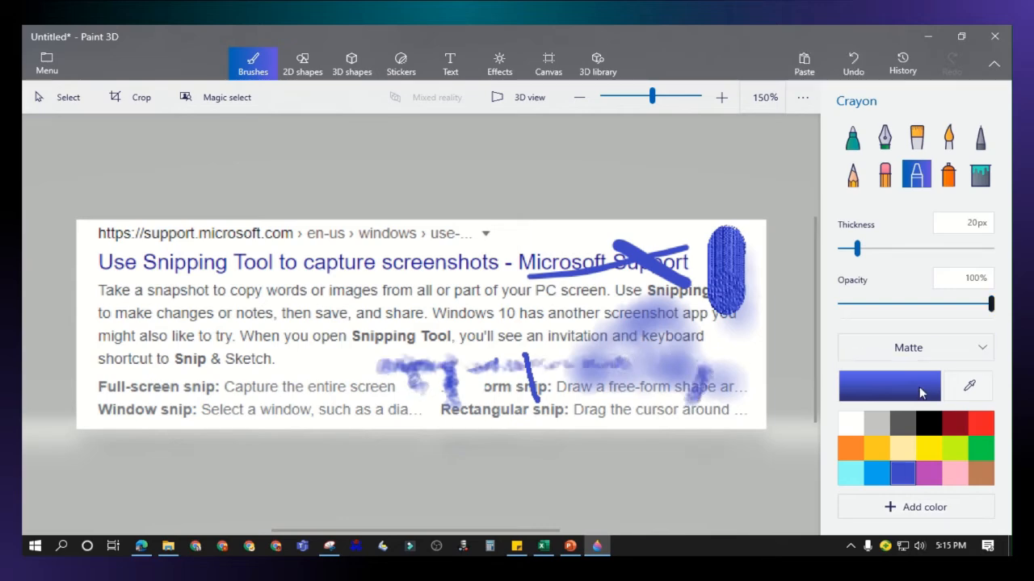
click(929, 451)
drag(335, 370, 376, 412)
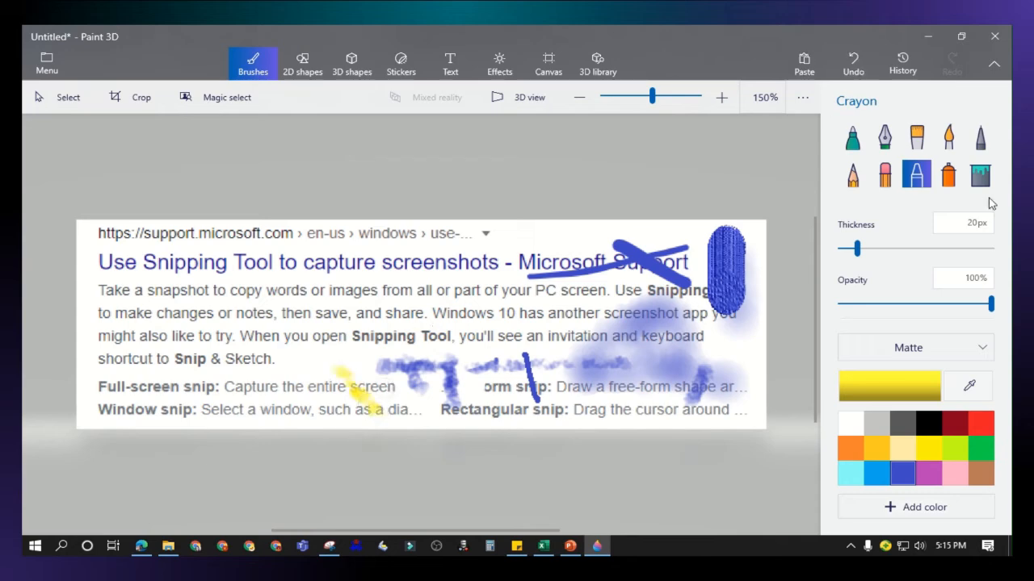
Spray yellow paint over "Capture the entire screen" with the spray can, and select the Fill tool.
click(947, 174)
mouse_move(420, 386)
mouse_down()
mouse_move(251, 376)
mouse_move(266, 373)
mouse_up()
click(979, 174)
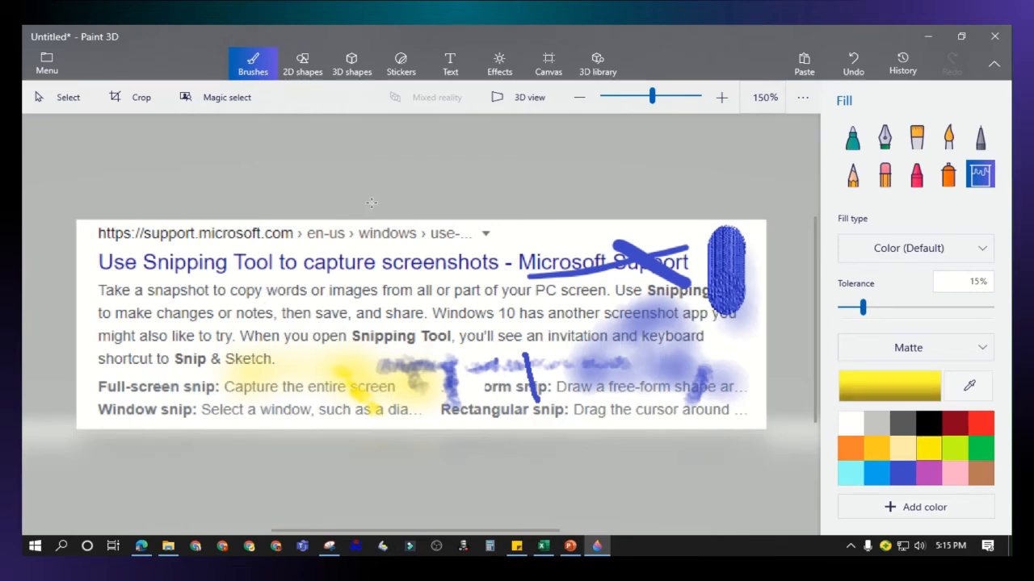
Place a large star sticker on the snip and move it over the beginning of the heading and paragraph.
click(418, 71)
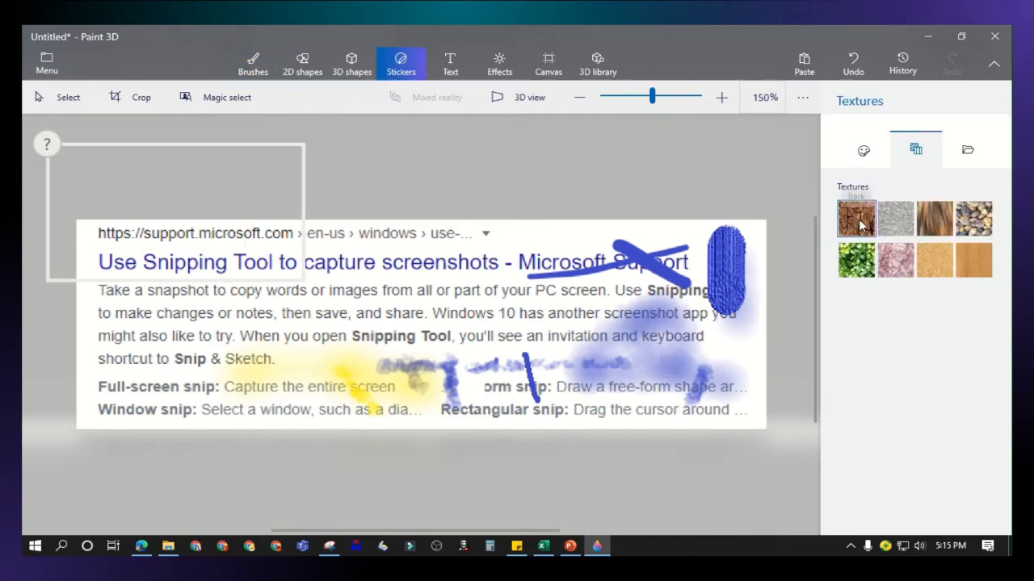
click(864, 151)
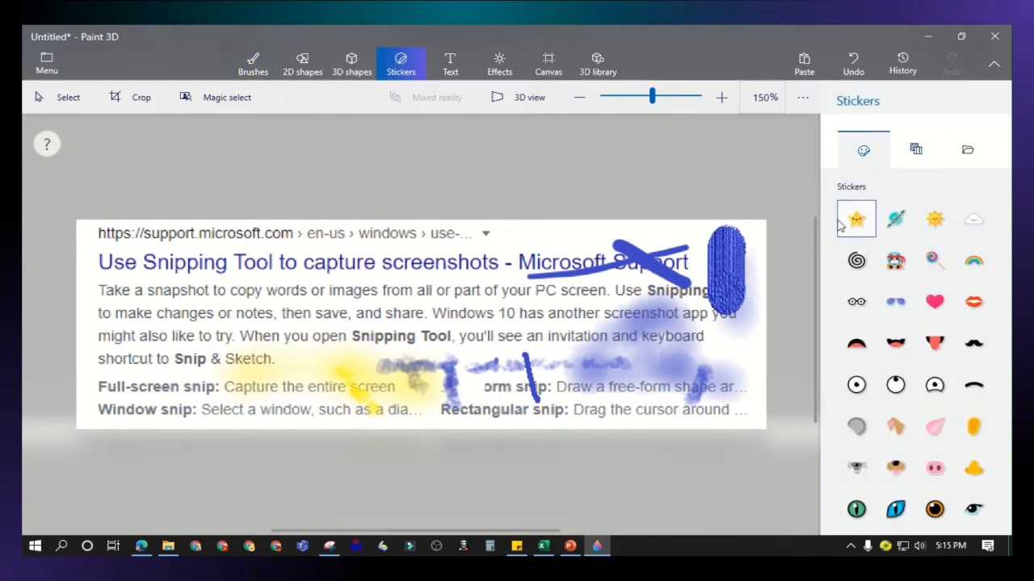
mouse_move(453, 238)
mouse_down()
mouse_move(557, 323)
mouse_move(600, 376)
mouse_move(498, 286)
mouse_move(641, 420)
mouse_up()
drag(469, 331, 199, 318)
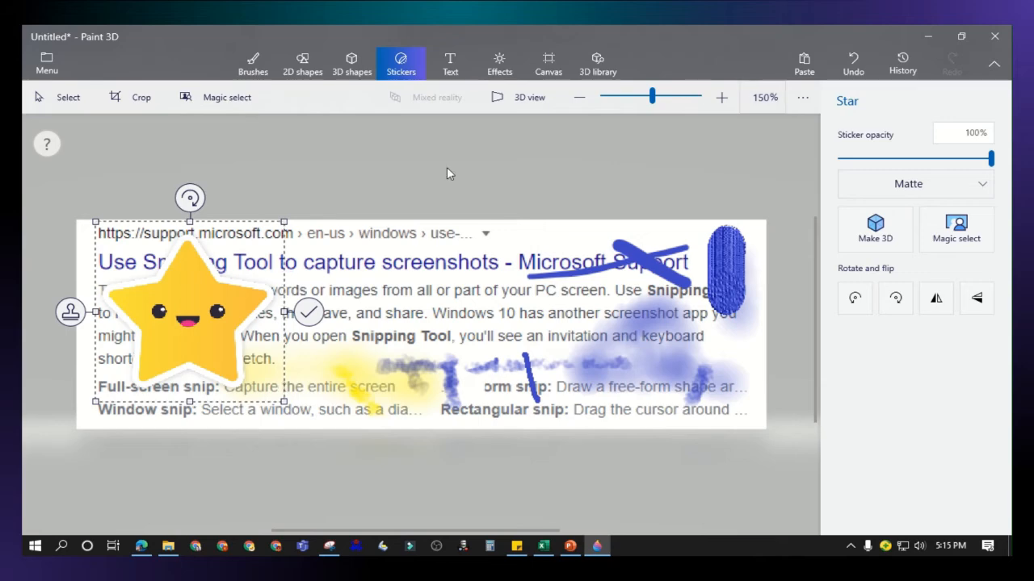
Rotate the star sticker clockwise and flip it horizontally and vertically.
click(895, 305)
click(946, 306)
click(946, 306)
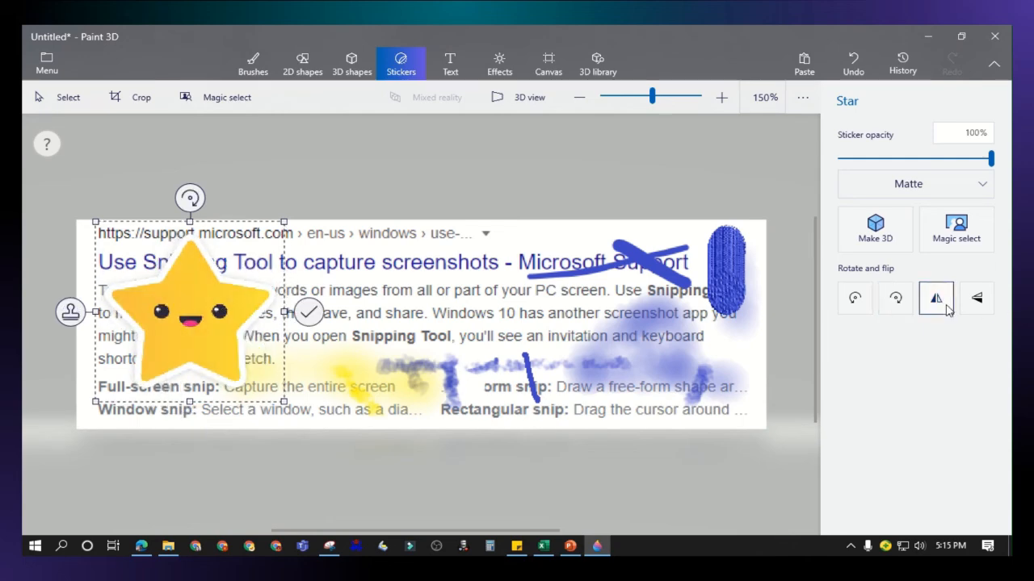
click(946, 306)
click(979, 306)
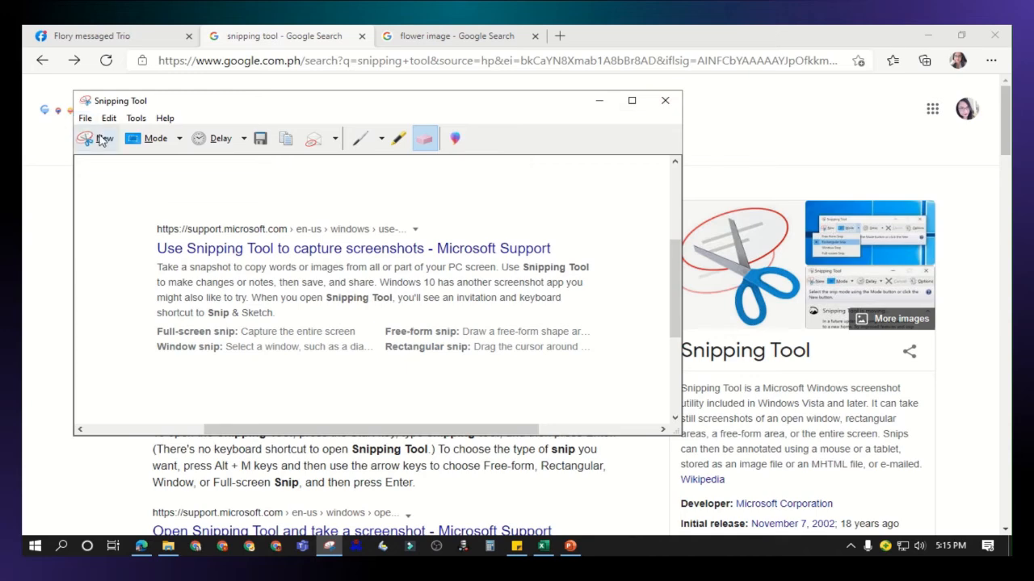
Capture a rectangular snip of the first pupil's grade table in the Excel grading sheet and open it in Paint 3D.
click(101, 140)
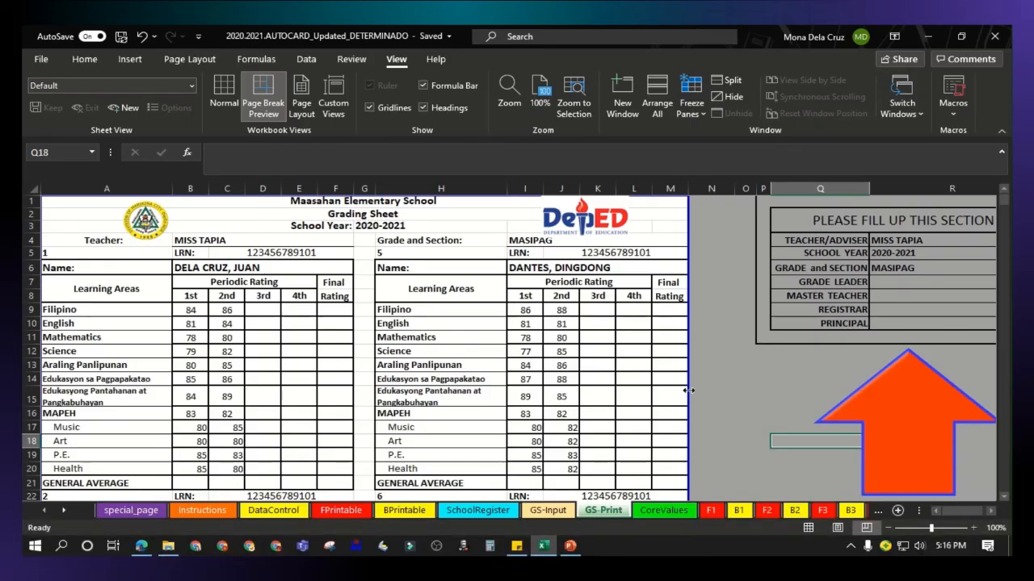
click(331, 549)
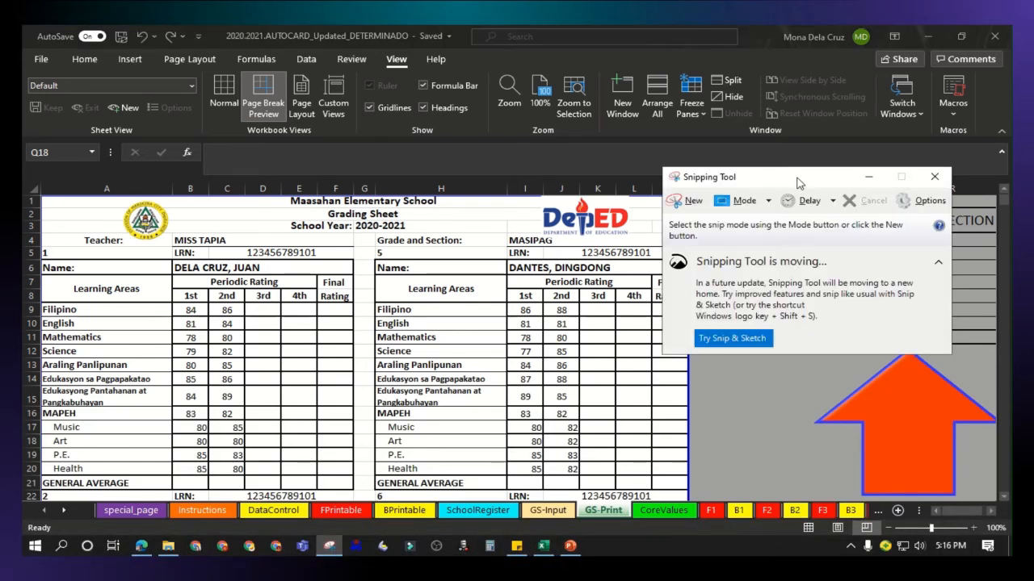
click(687, 200)
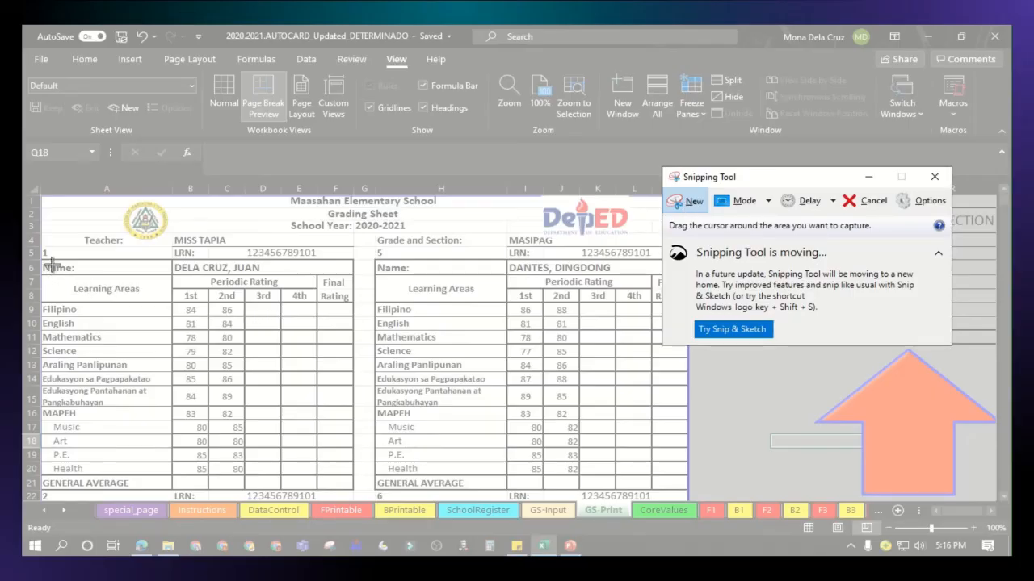
drag(38, 244, 354, 489)
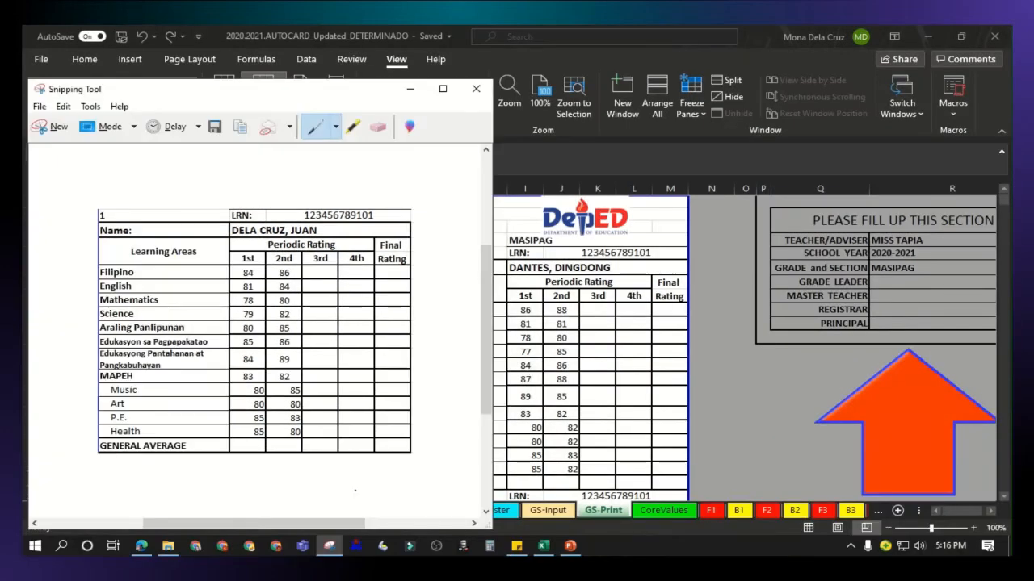
click(411, 128)
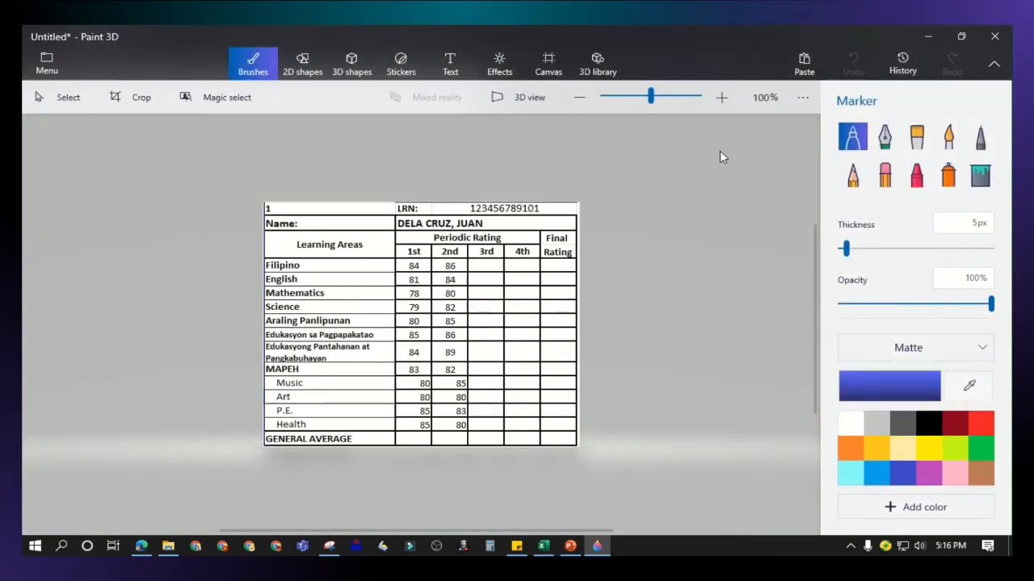
Place a small star sticker beside the Art, P.E. and Health labels in the grade table.
click(390, 69)
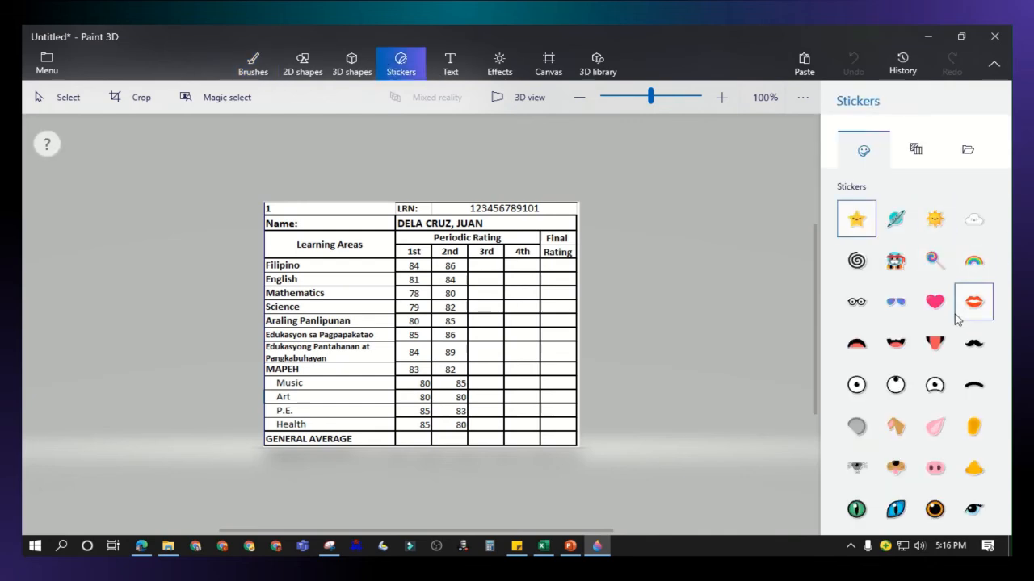
click(916, 152)
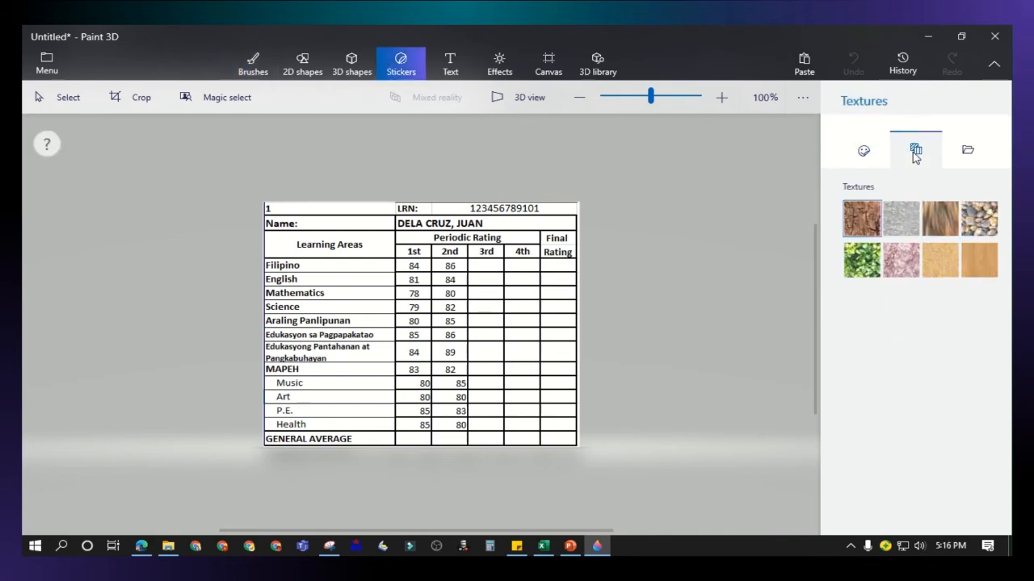
click(862, 153)
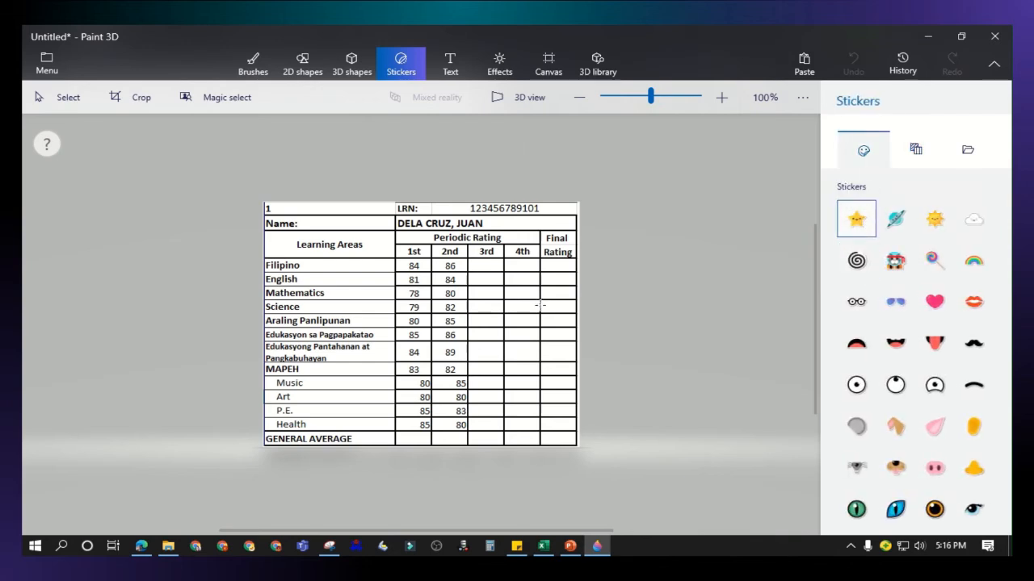
drag(336, 385, 382, 428)
click(416, 407)
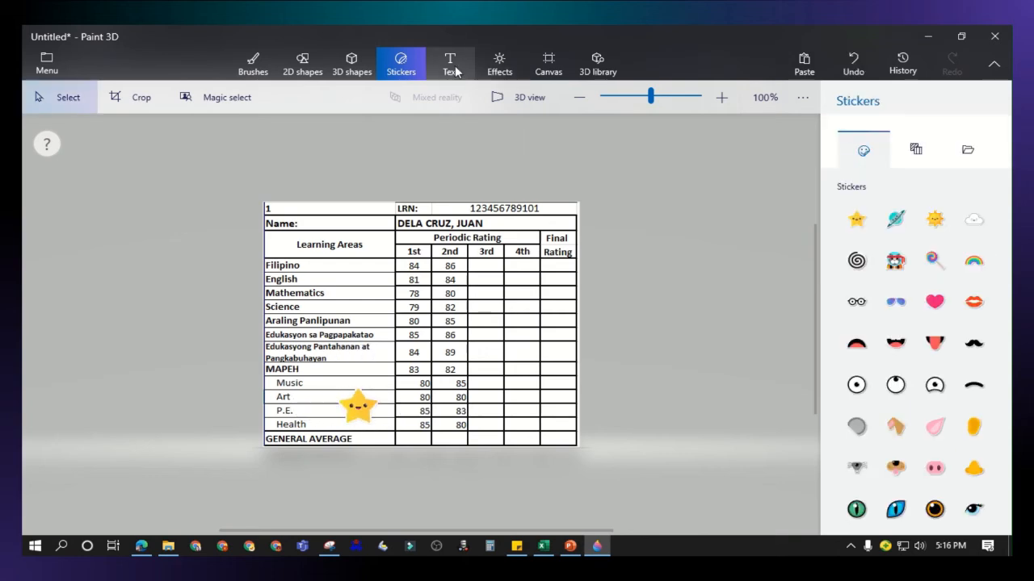
Add the 2D text "Very Good" and fit its box on one line across the upper rows of the grade table.
click(450, 64)
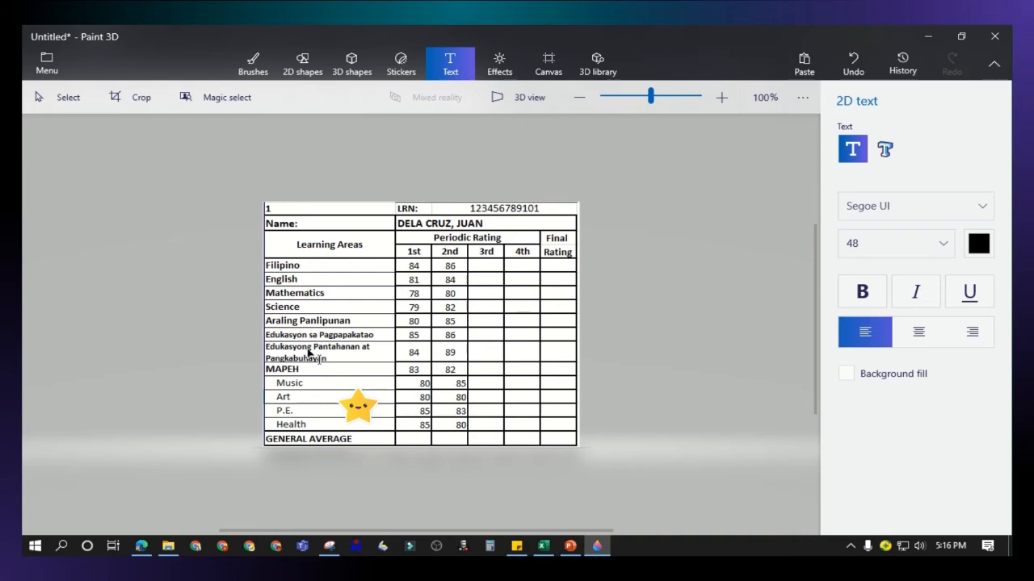
drag(353, 392, 302, 351)
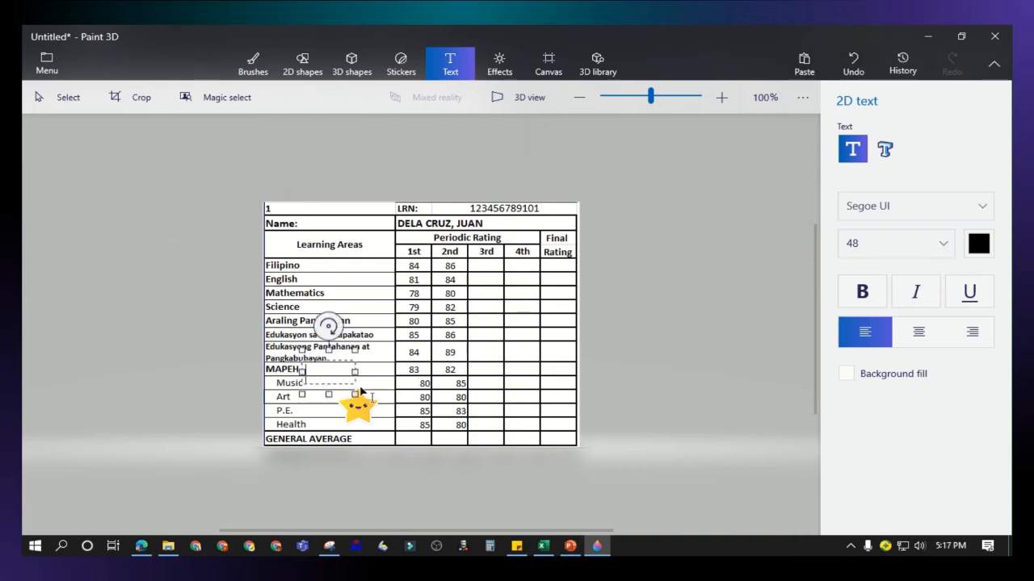
text(Very)
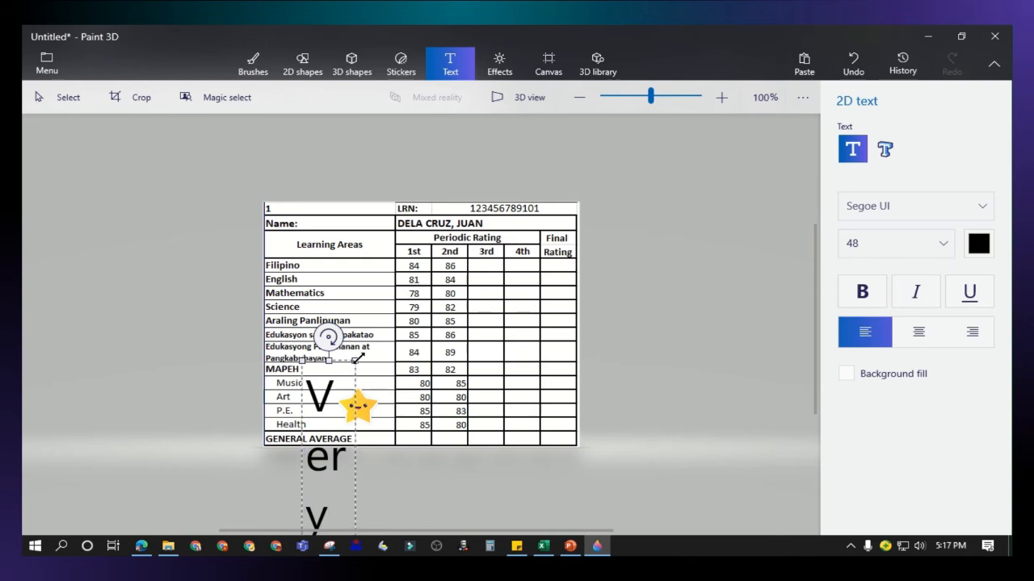
drag(355, 361, 514, 330)
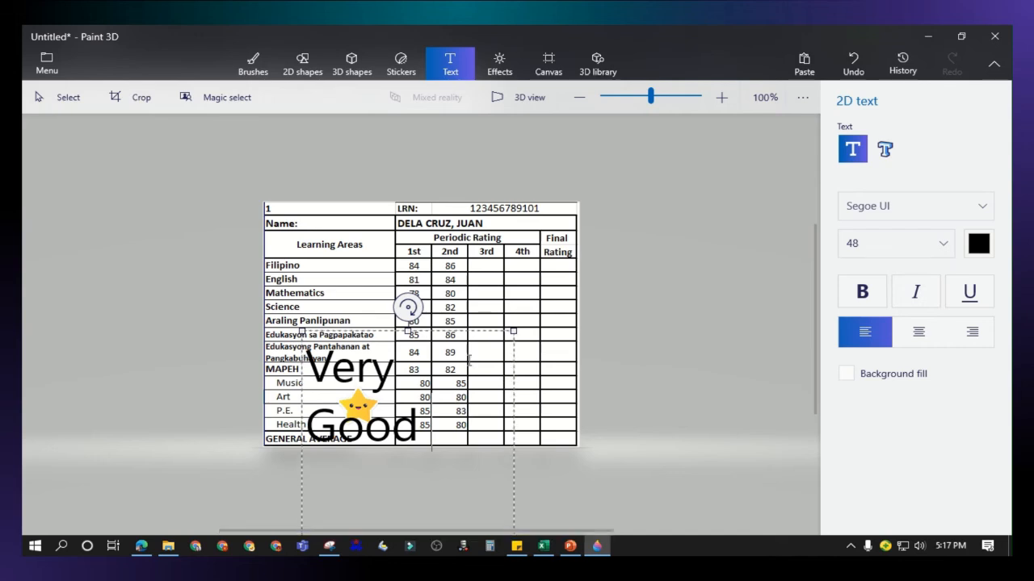
drag(425, 467, 444, 226)
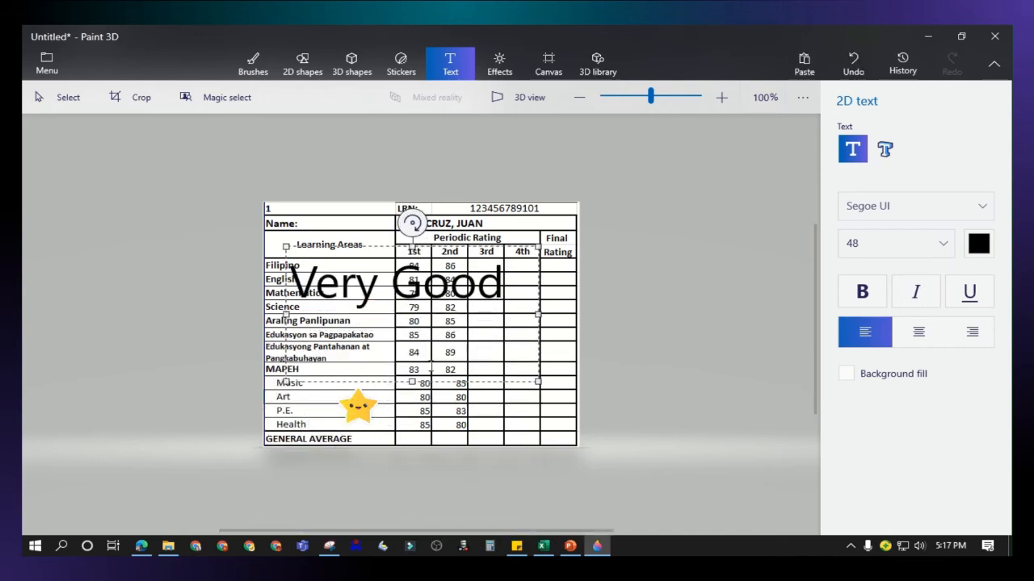
mouse_move(539, 247)
mouse_down()
mouse_move(498, 258)
mouse_move(496, 219)
mouse_move(543, 235)
mouse_up()
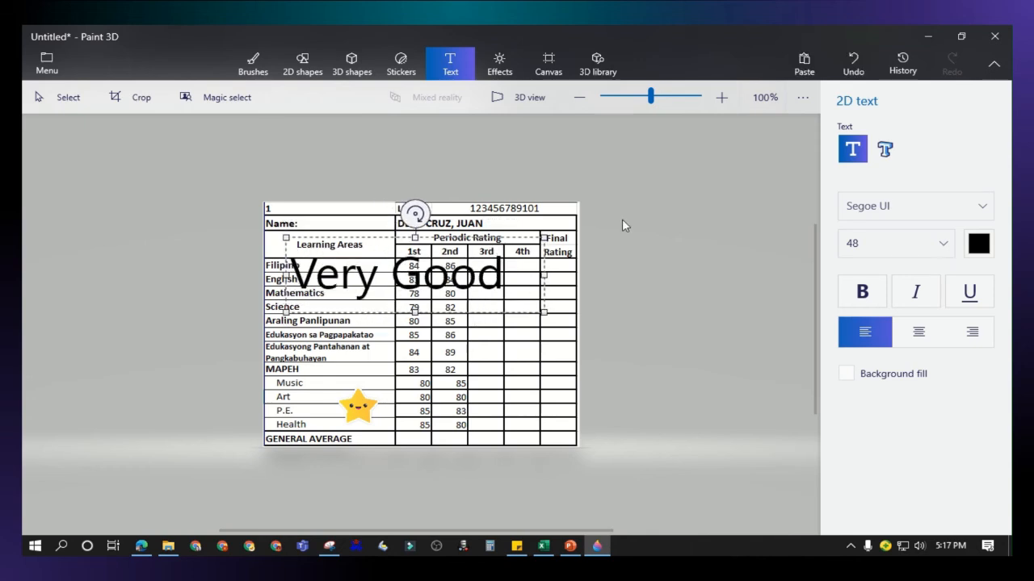
Set the "Very Good" text to font size 16 and shrink its text box.
click(951, 242)
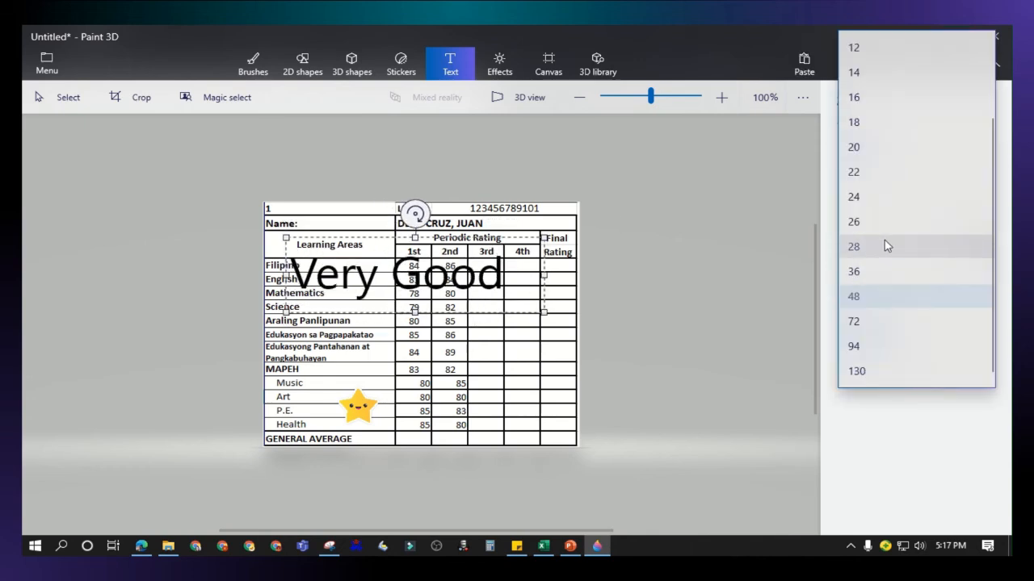
click(878, 148)
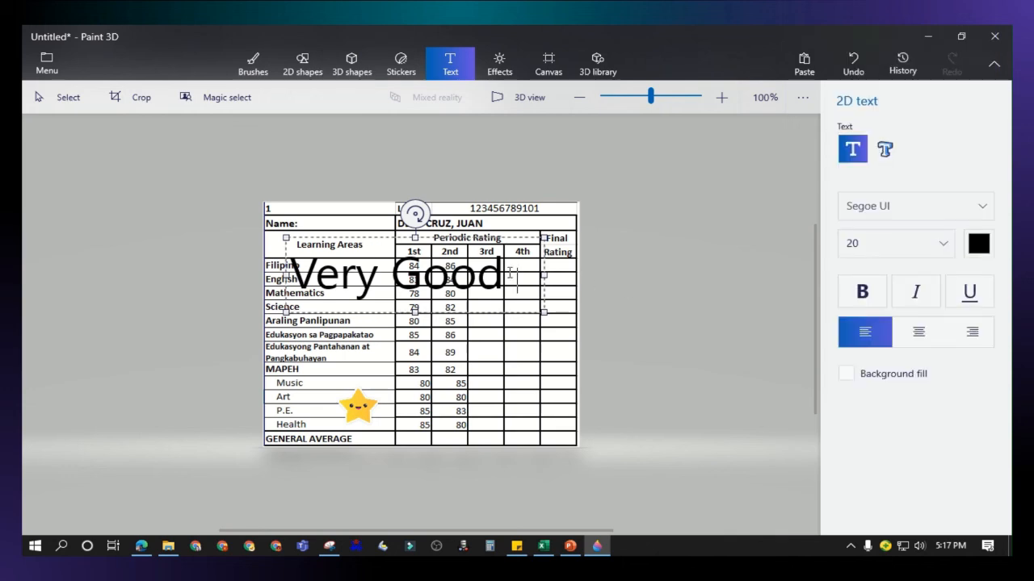
drag(509, 272, 356, 275)
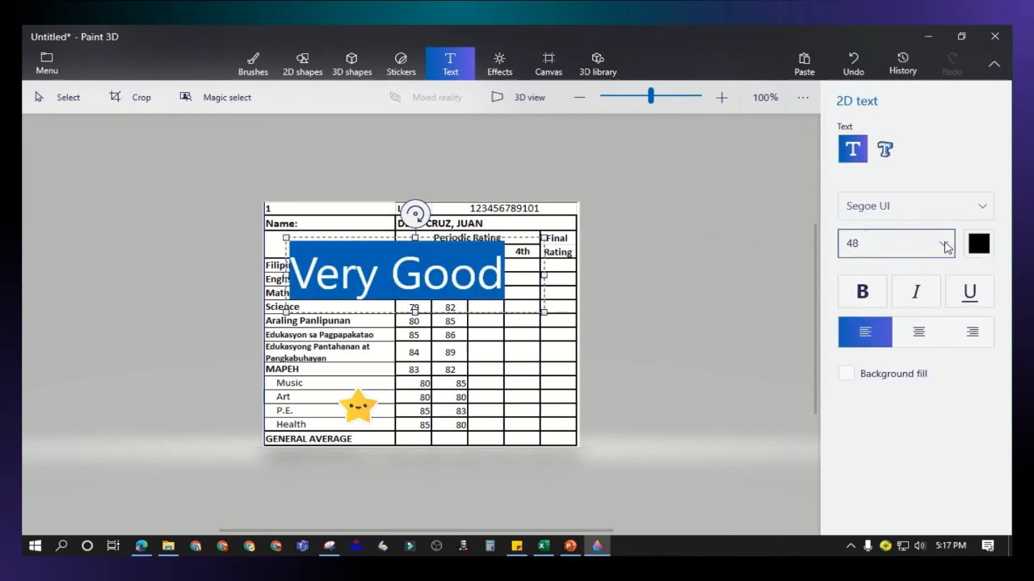
click(946, 244)
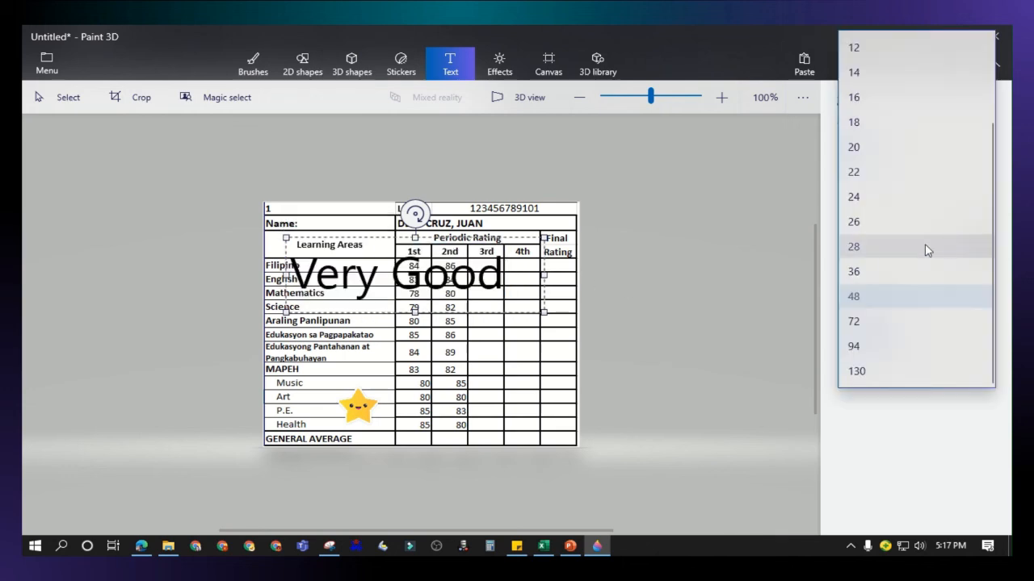
click(856, 98)
drag(418, 312, 416, 273)
drag(543, 251, 388, 251)
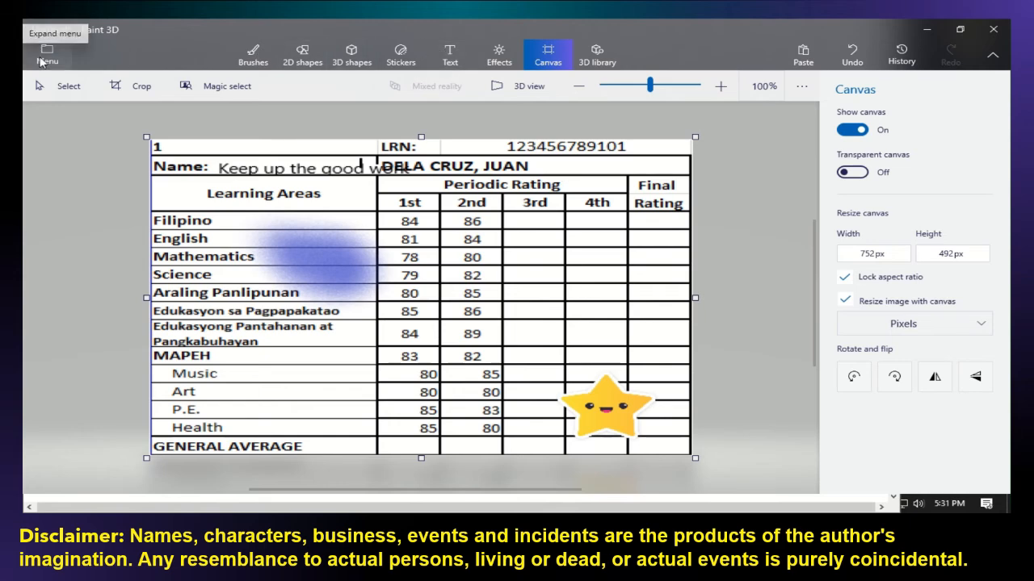
Save the edited grade table to the Desktop as a 2D JPEG, using the pupil's name as the file name.
click(44, 58)
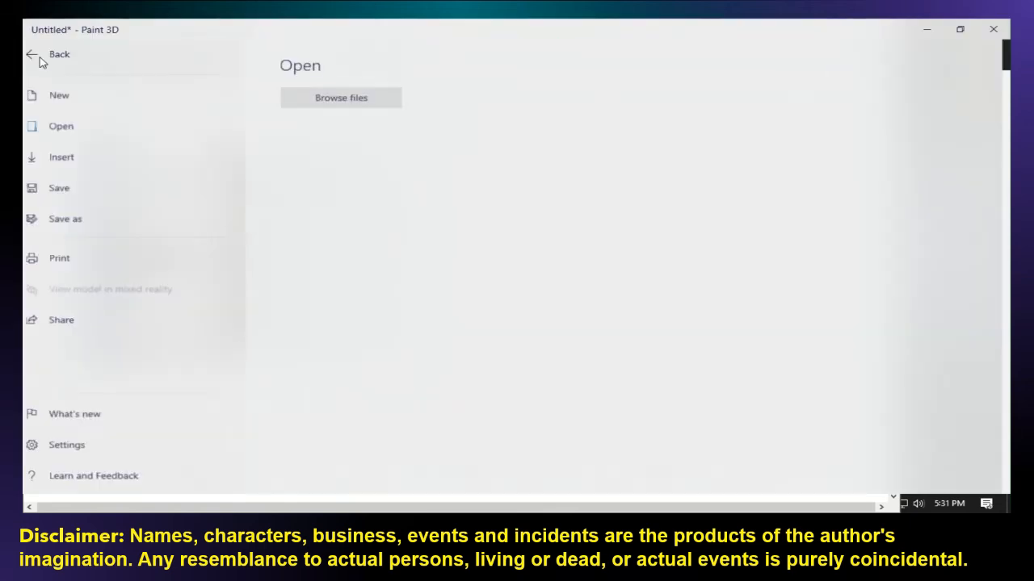
click(71, 189)
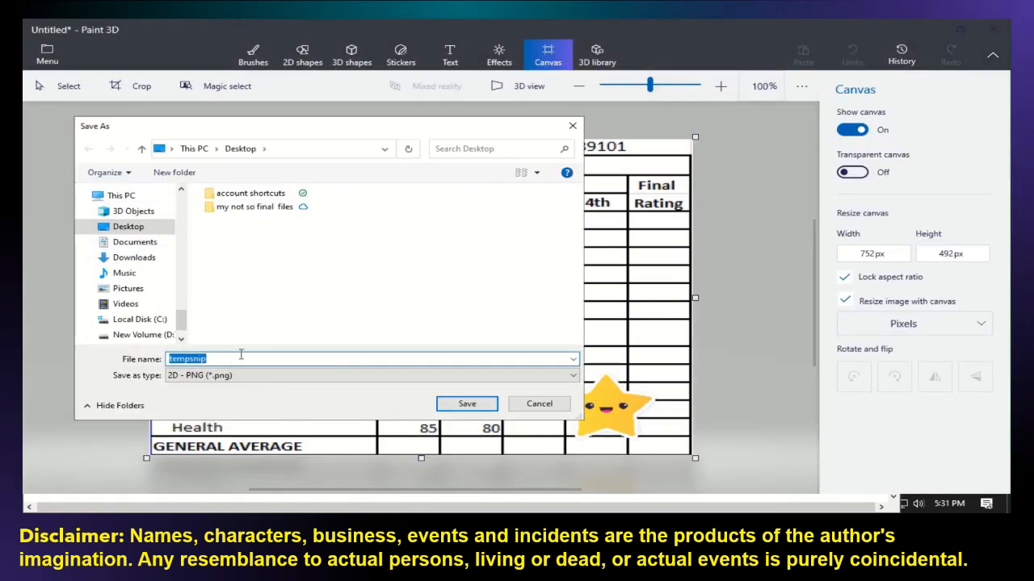
click(269, 375)
click(246, 401)
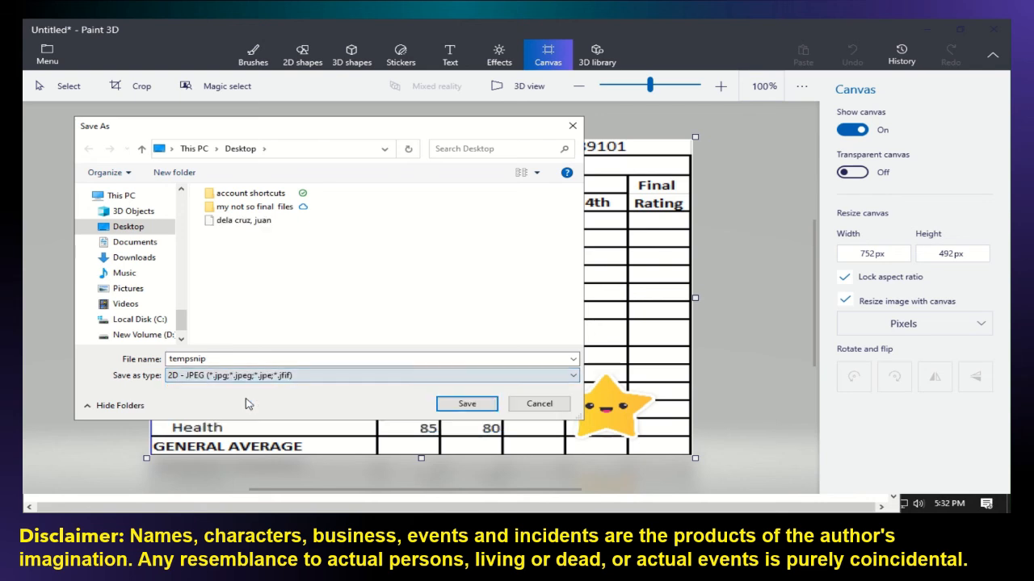
double_click(209, 359)
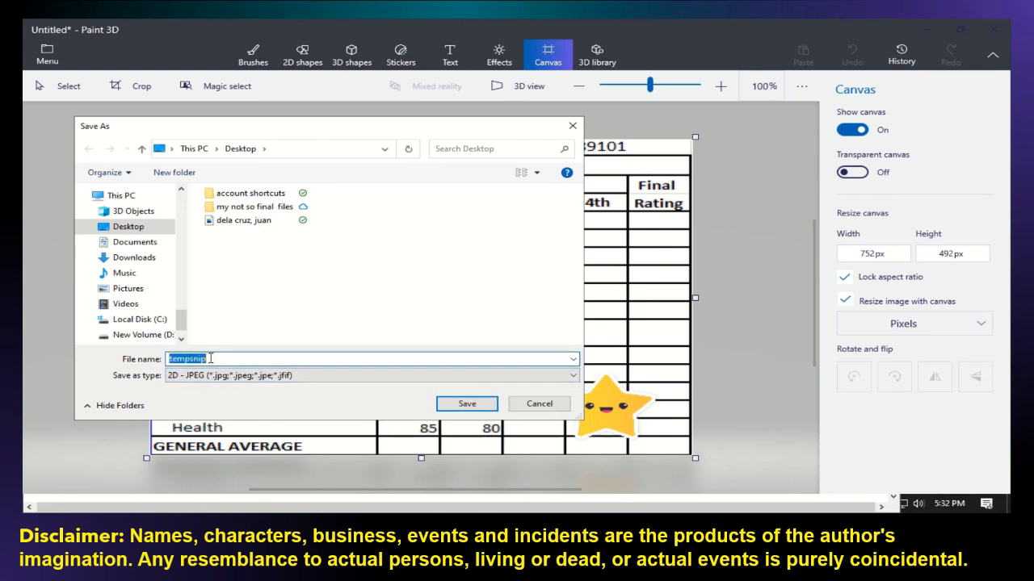
text(dela cruz, juan.)
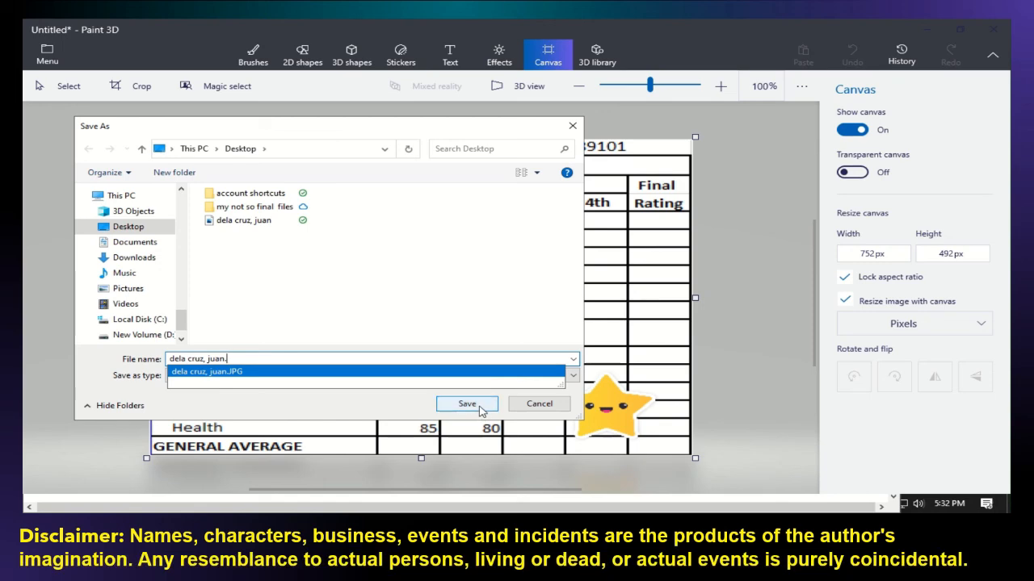
click(468, 405)
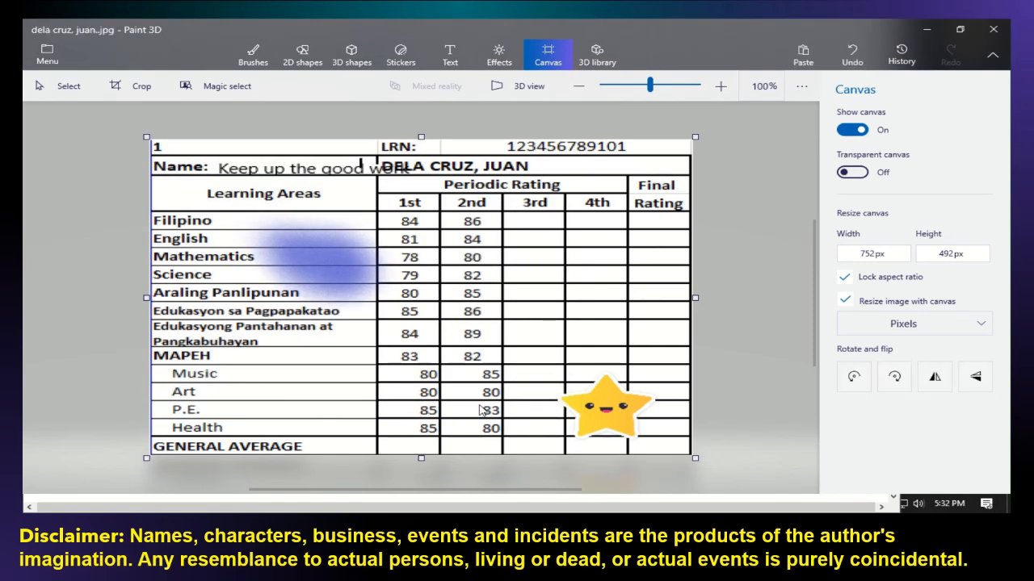
Close Paint 3D and the Snipping Tool without saving the snip, and open the newly saved image from the desktop.
click(1006, 30)
click(882, 25)
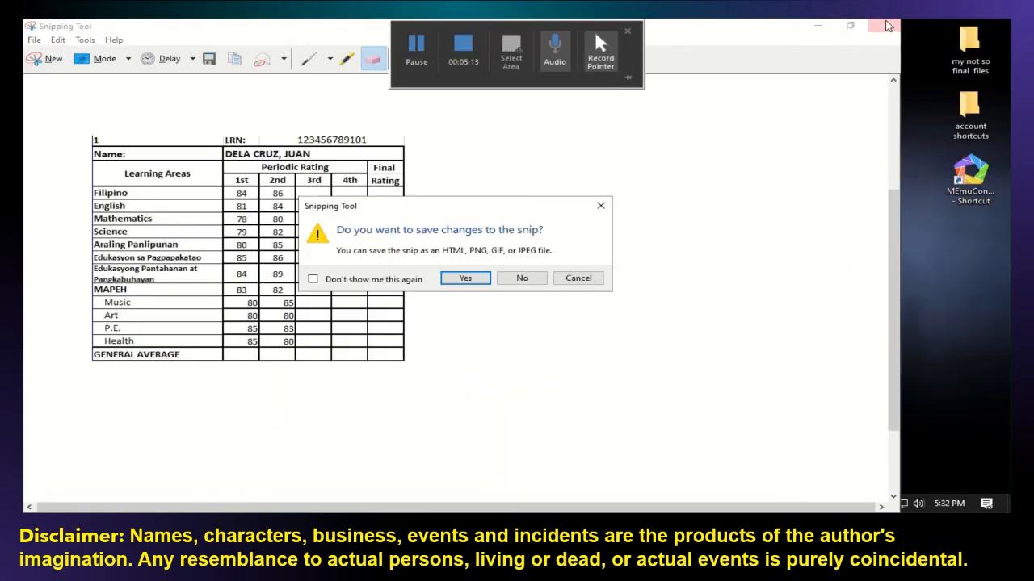
click(522, 278)
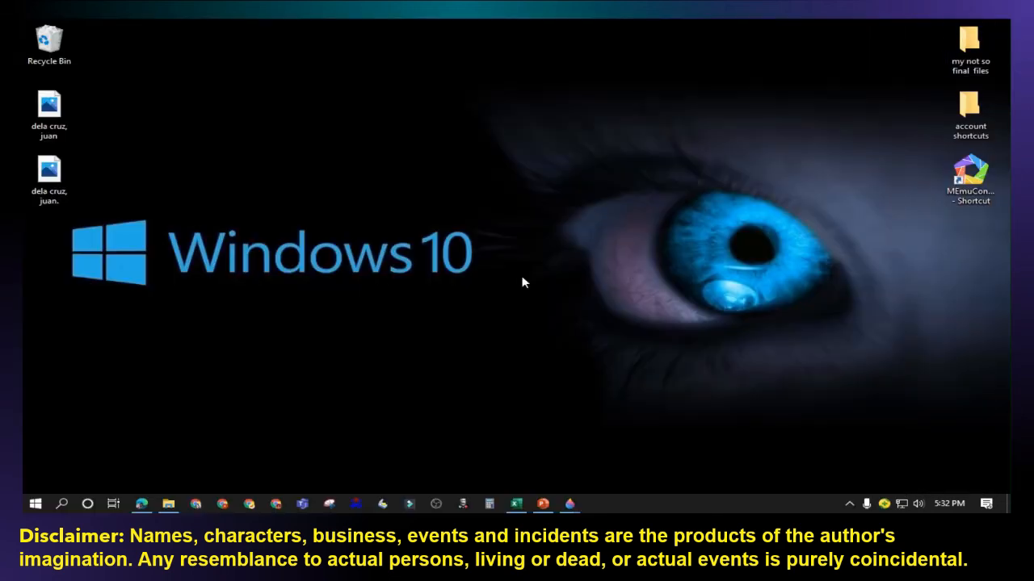
double_click(47, 182)
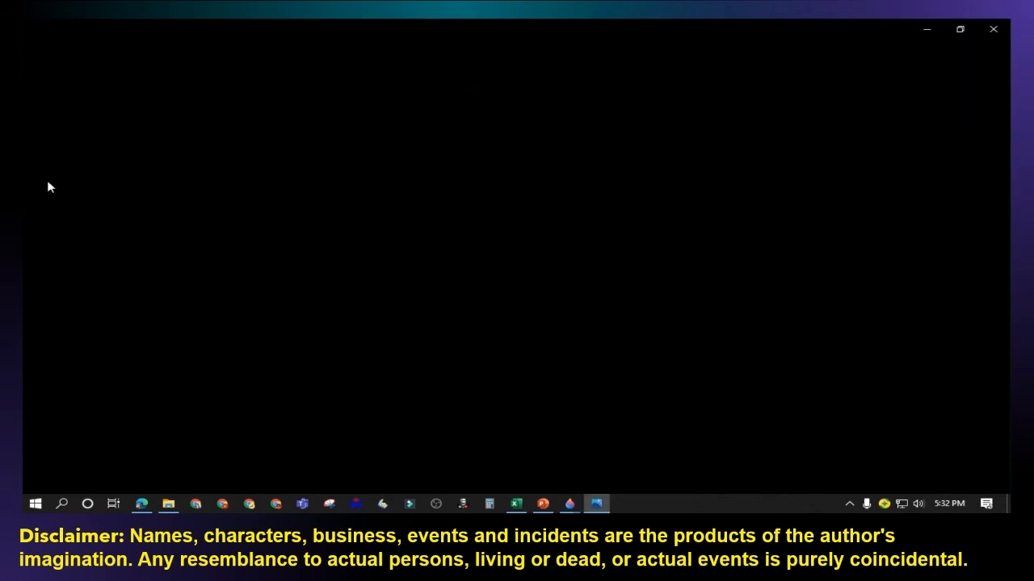